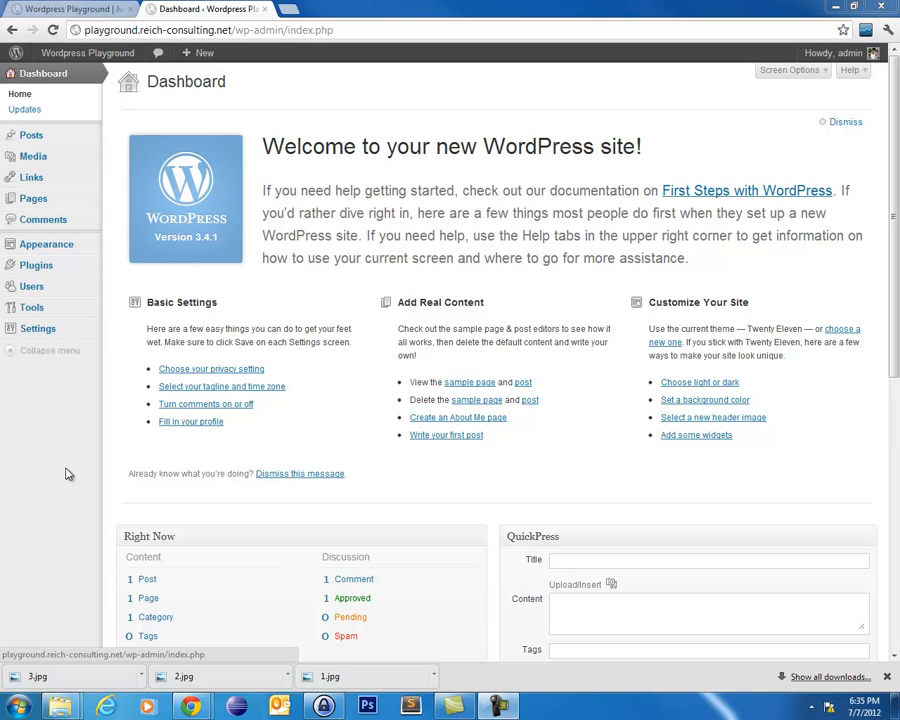
# Search the directory of installable plugins for "contact"
pyautogui.moveTo(50, 296)
pyautogui.moveTo(40, 275)
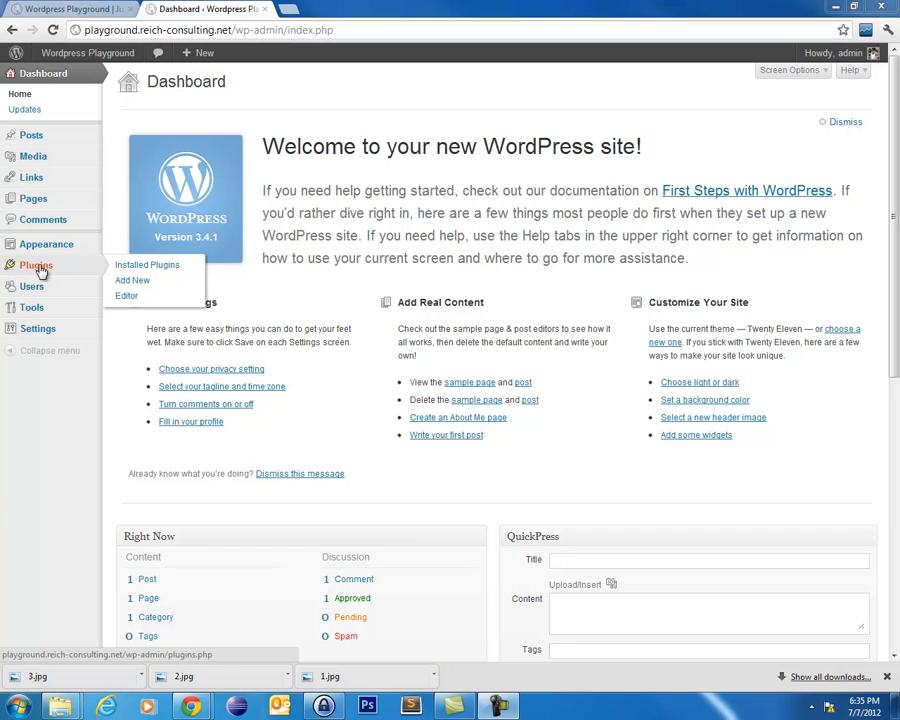
pyautogui.click(134, 282)
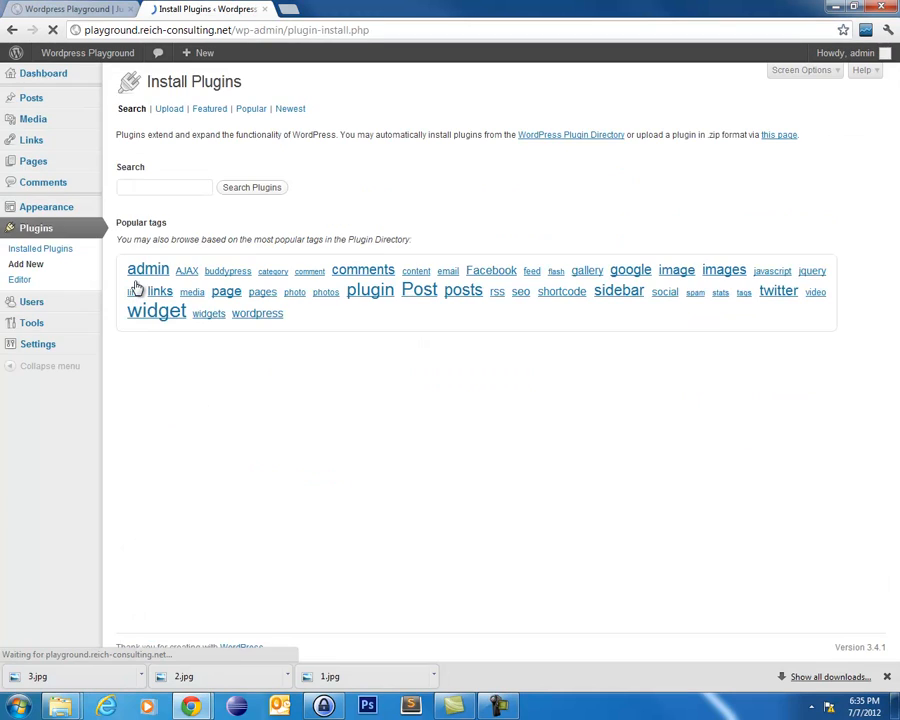
pyautogui.click(177, 191)
pyautogui.write('contac')
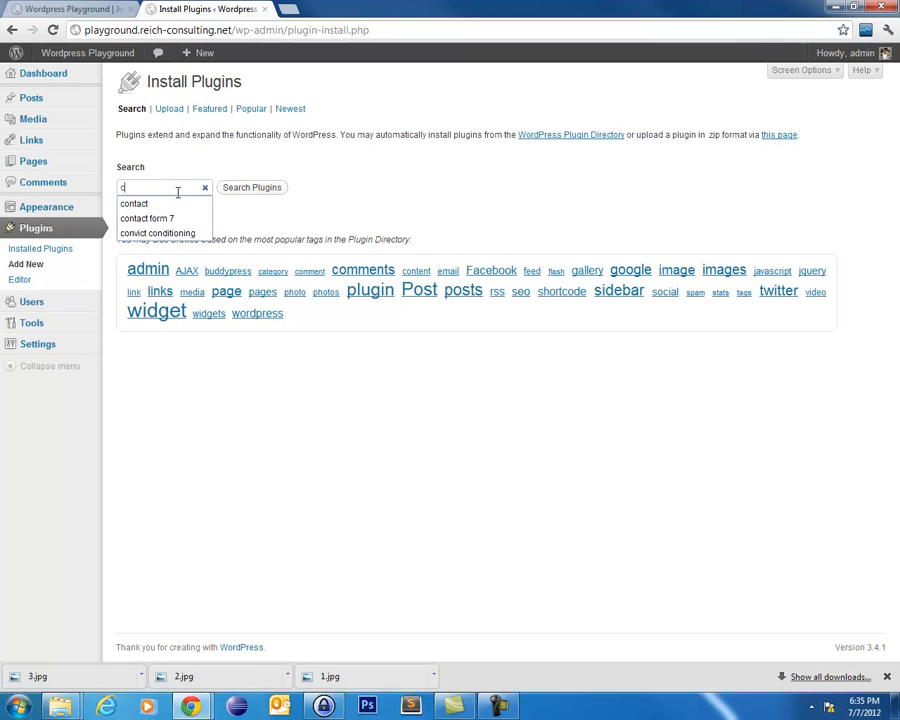
pyautogui.click(264, 190)
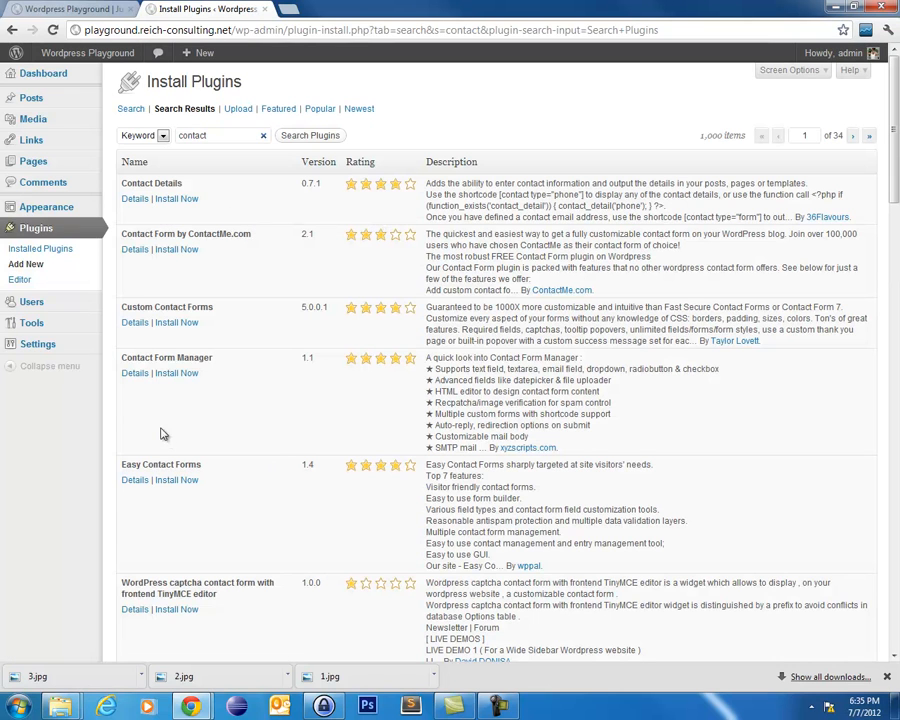
# Browse the featured plugins and look at the Jetpack by WordPress.com entry and its description
pyautogui.click(281, 111)
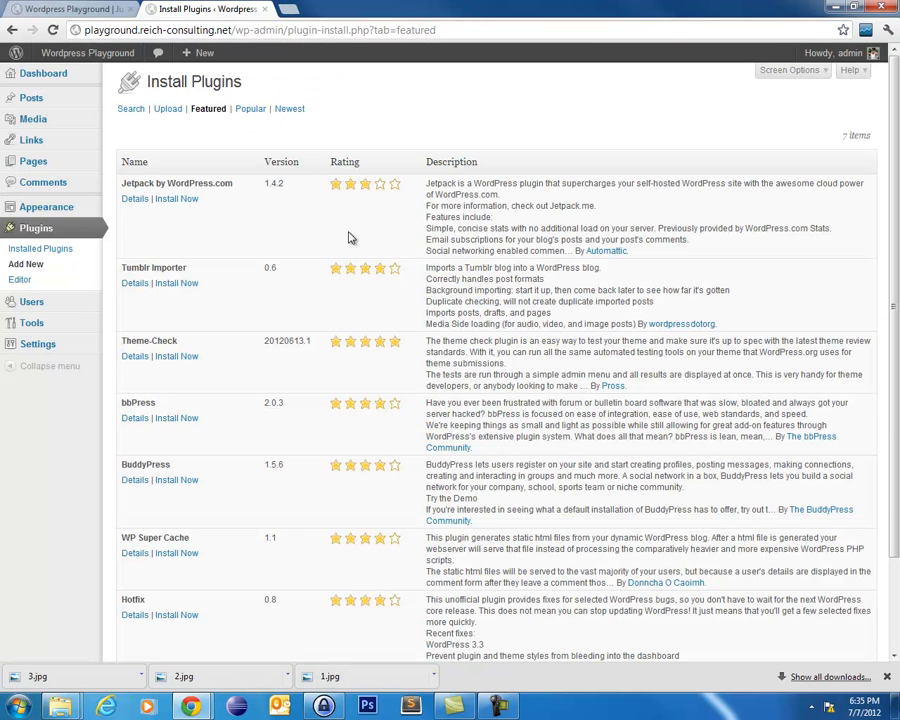
pyautogui.moveTo(130, 184); pyautogui.dragTo(230, 187)
pyautogui.click(443, 219)
# Install Contact Form 7 from the popular plugins and activate it
pyautogui.click(253, 110)
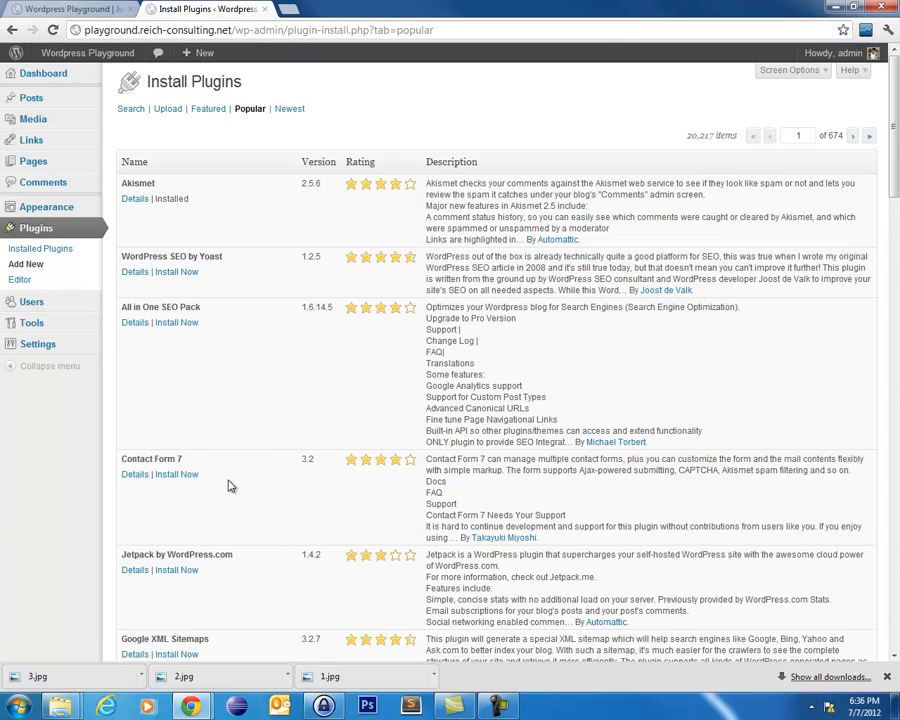
pyautogui.click(176, 474)
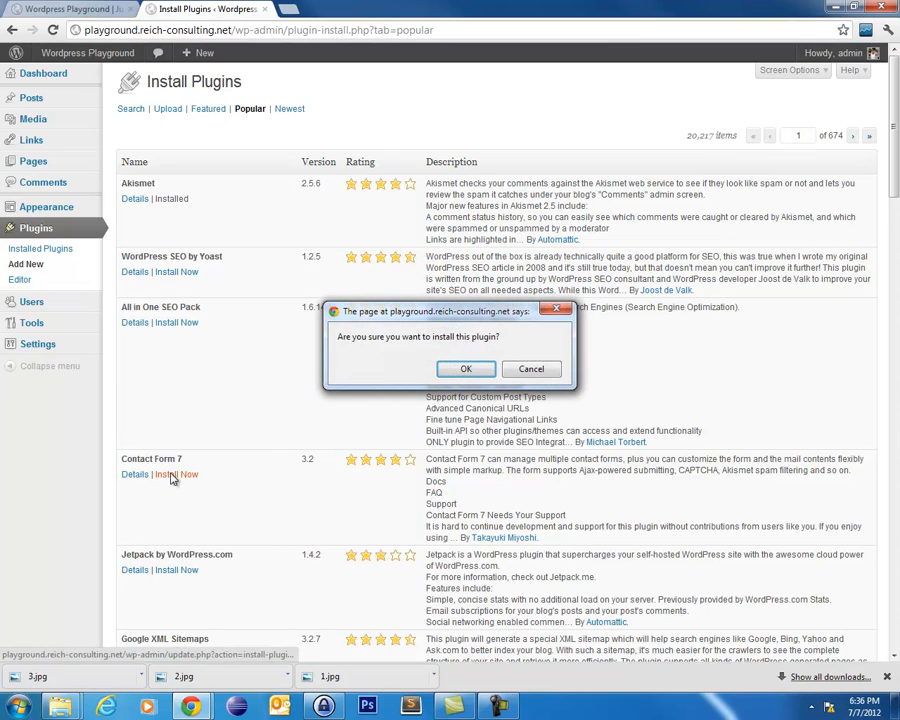
pyautogui.click(466, 370)
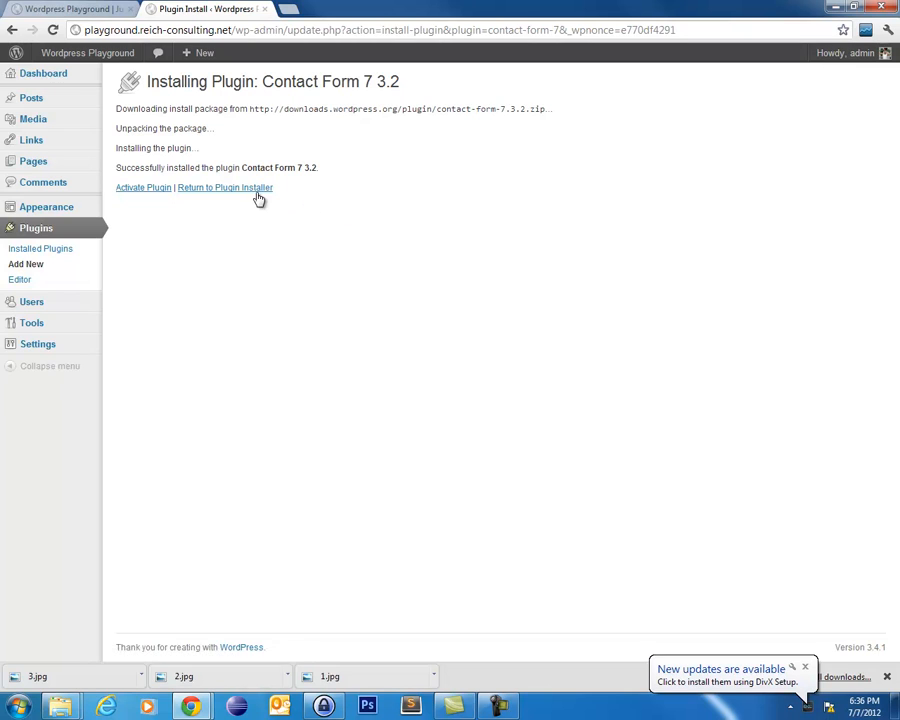
pyautogui.click(140, 192)
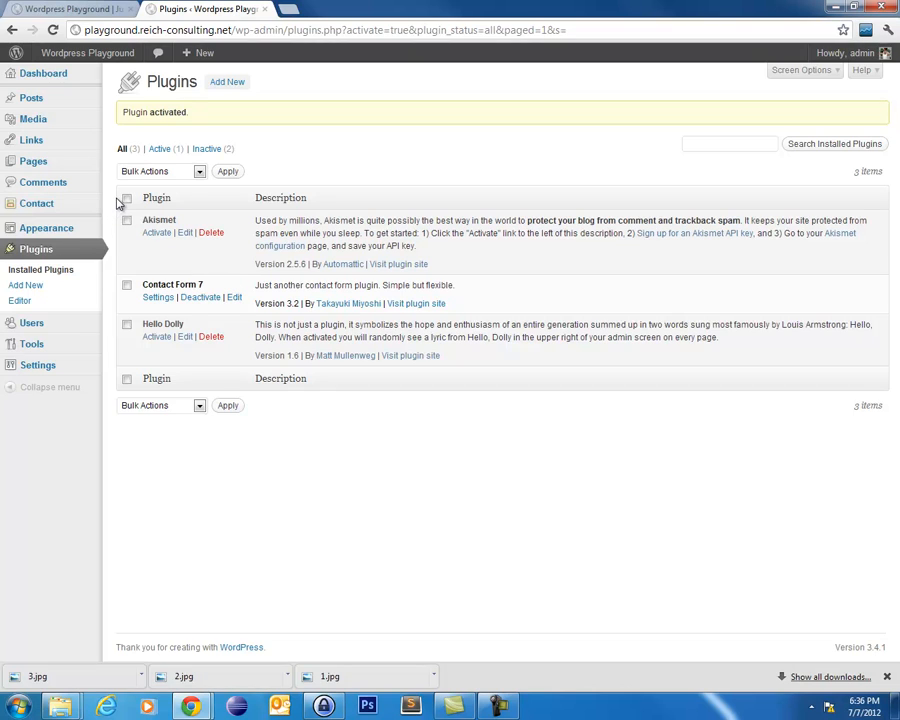
# Open Contact form 1 for editing and show the tag types that can be generated for it
pyautogui.click(36, 205)
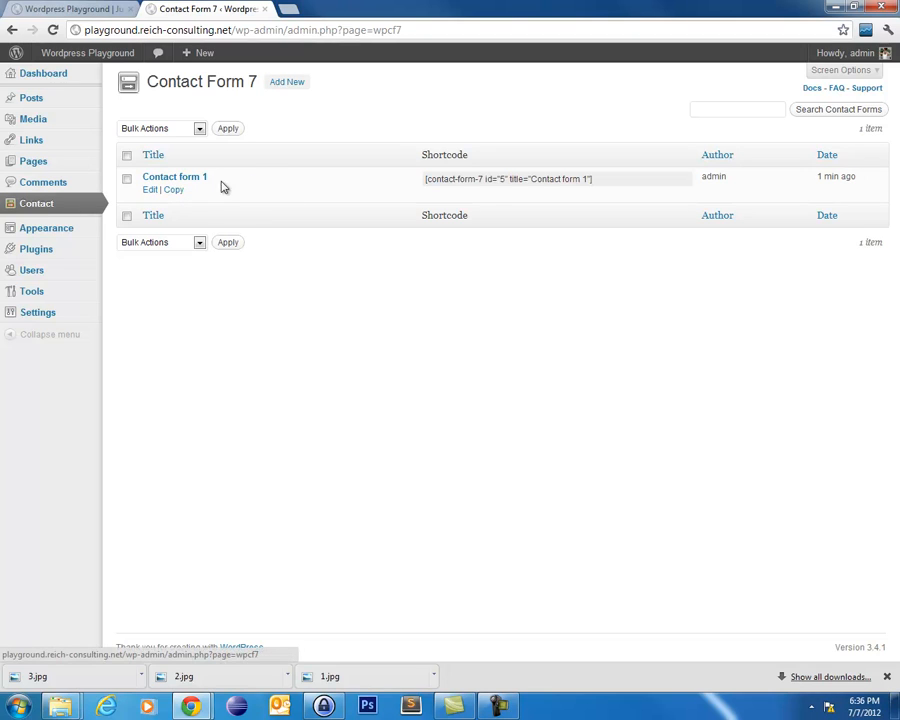
pyautogui.click(151, 191)
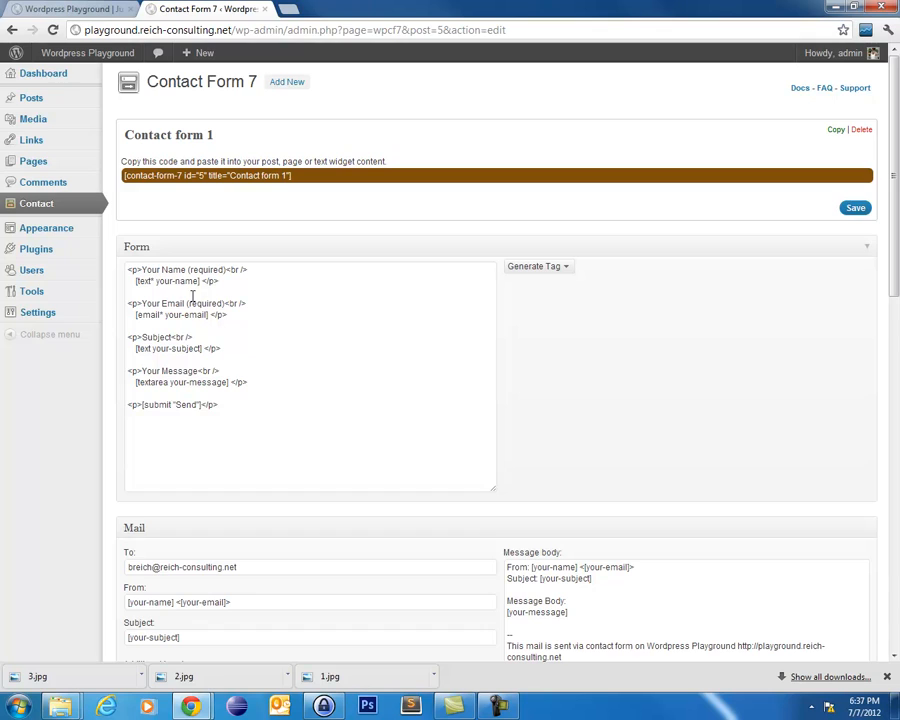
pyautogui.click(565, 266)
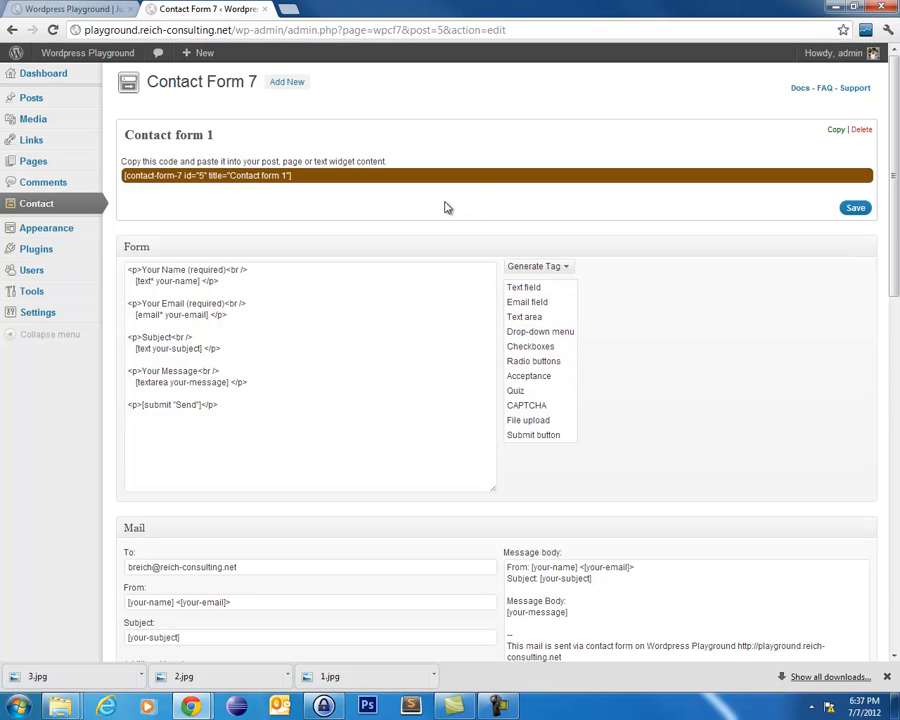
# Copy the whole shortcode of Contact form 1 to the clipboard
pyautogui.click(290, 176)
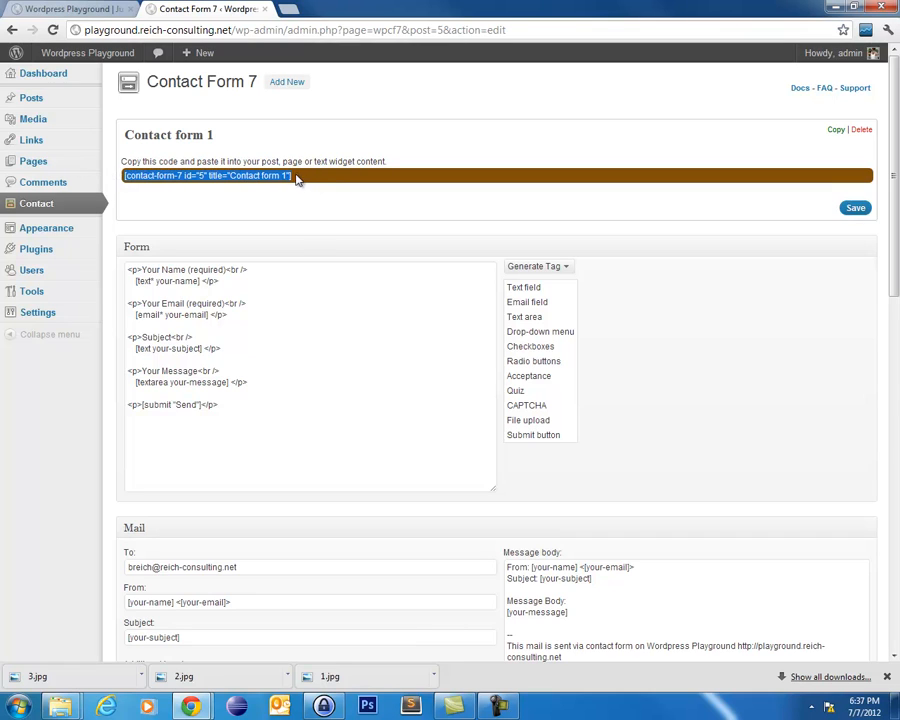
pyautogui.rightClick(218, 178)
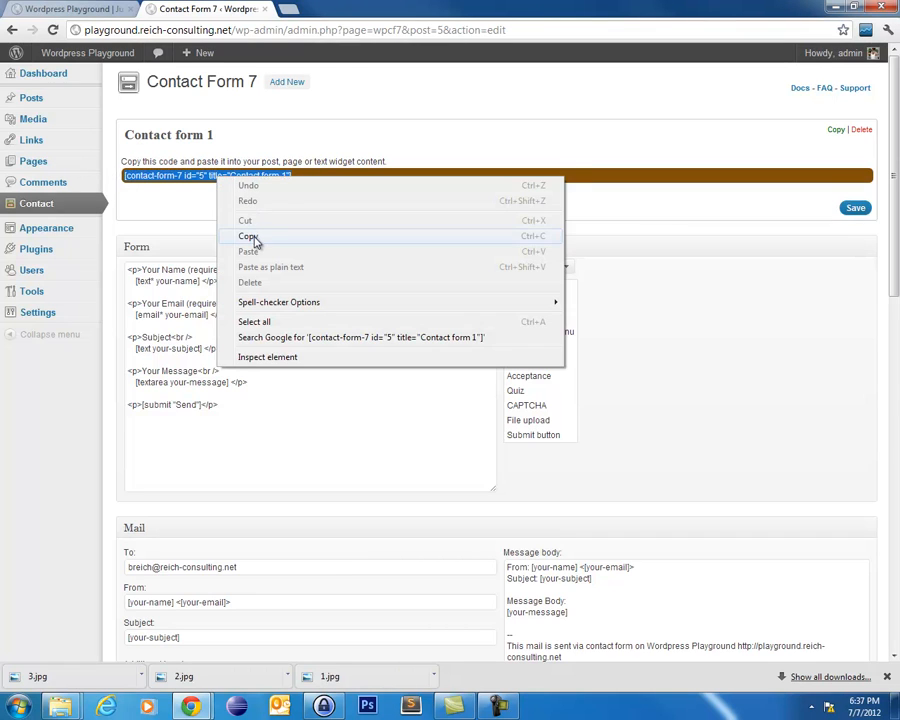
pyautogui.click(249, 237)
# Create a new page titled "Contact Us" and paste the Contact form 1 shortcode into its body
pyautogui.moveTo(46, 165)
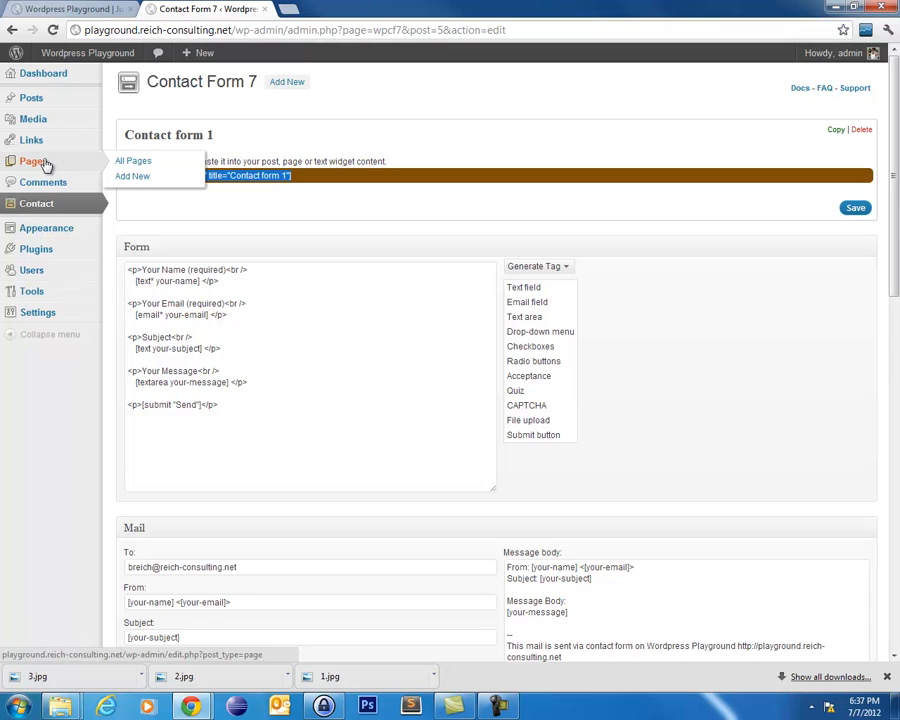
pyautogui.click(137, 182)
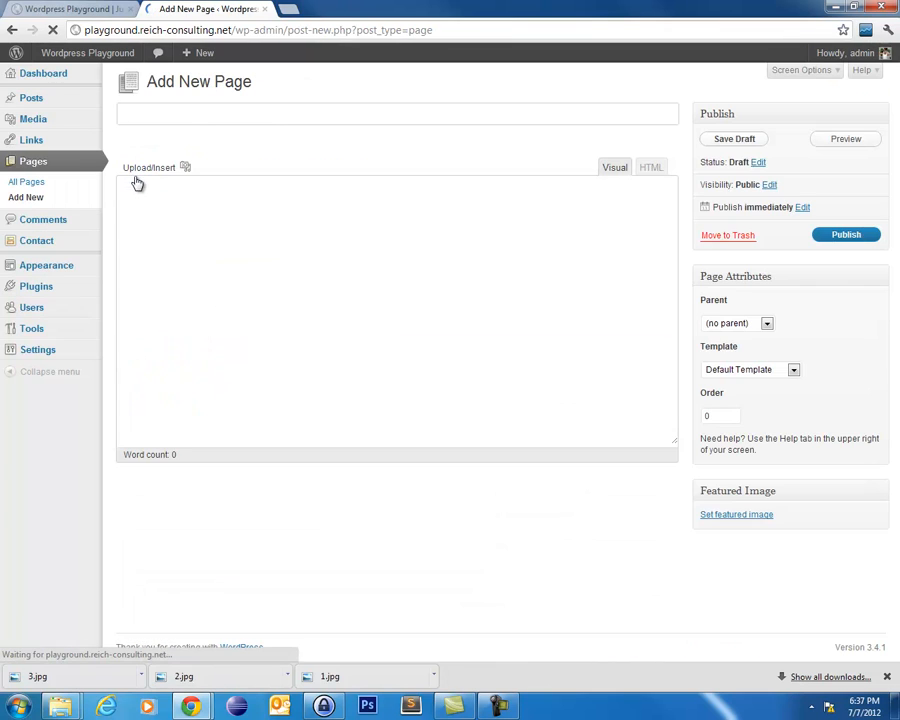
pyautogui.write('Contact Us')
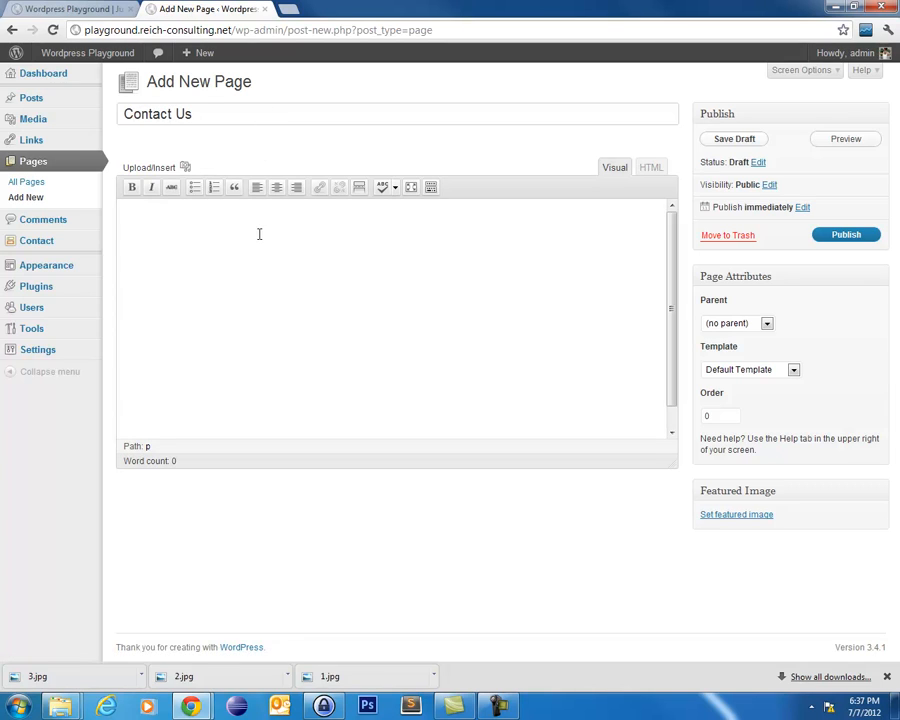
pyautogui.click(258, 228)
pyautogui.hotkey('ctrl', 'v')
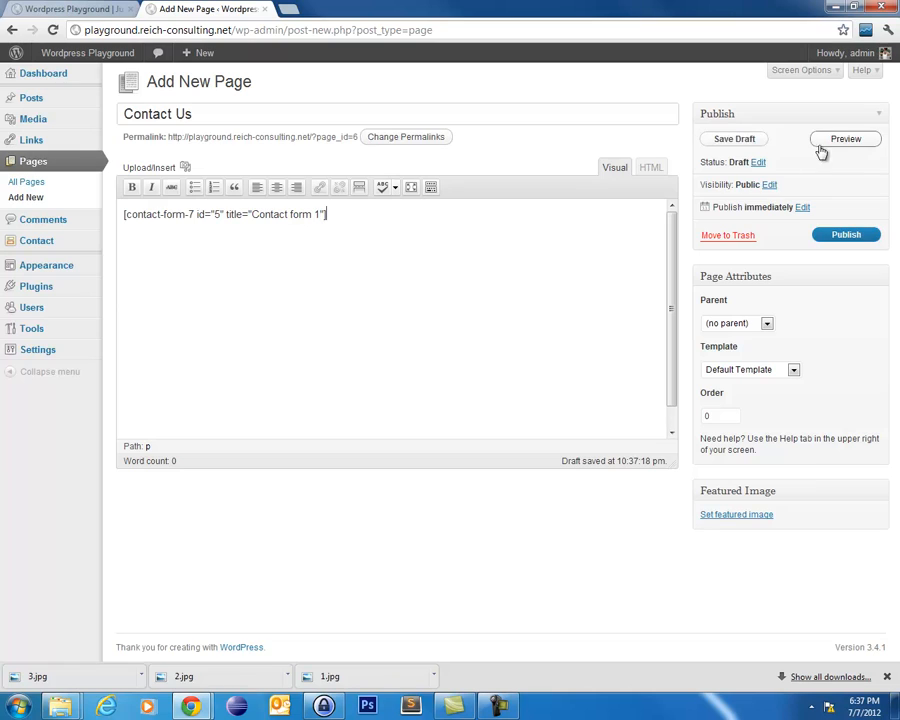
# Preview the Contact Us page, examine the rendered contact form's fields, and close the preview
pyautogui.click(844, 141)
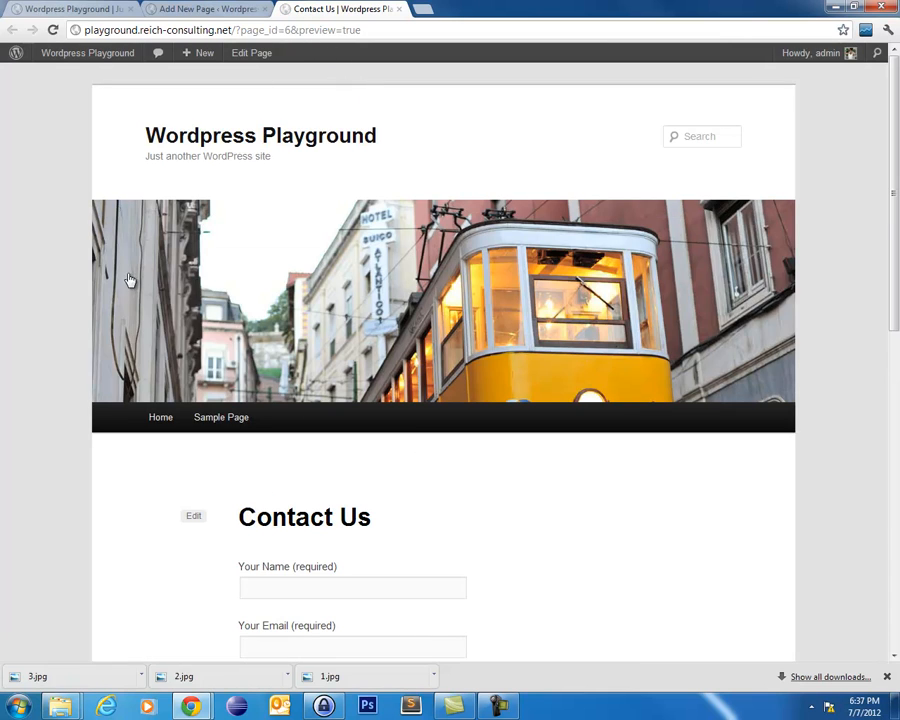
pyautogui.scroll(-2, 56, 351)
pyautogui.scroll(-1, 56, 351)
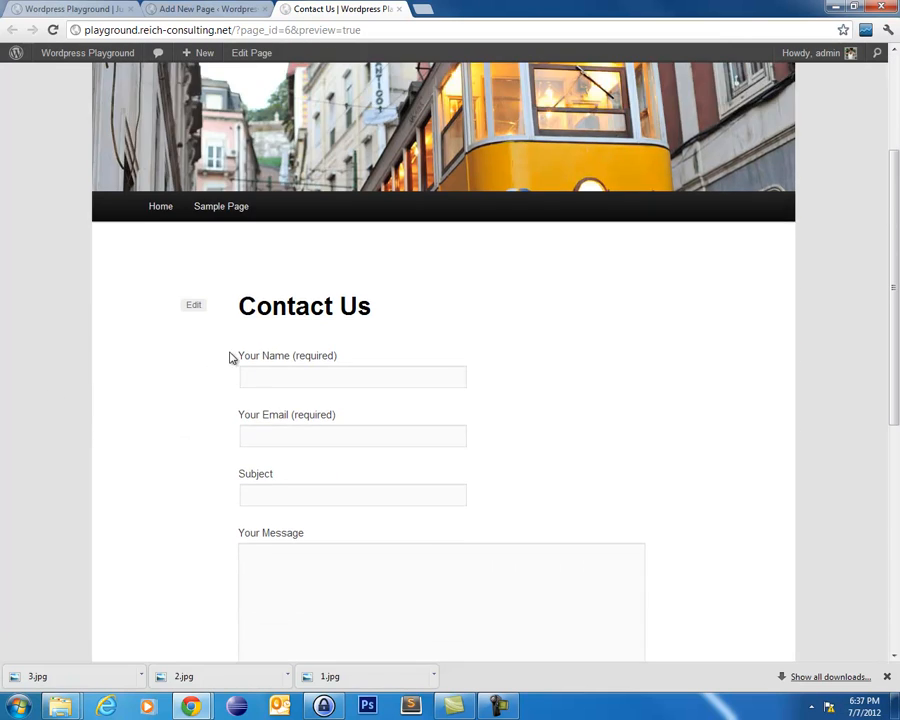
pyautogui.scroll(-7, 229, 360)
pyautogui.scroll(8, 231, 373)
pyautogui.scroll(-3, 229, 373)
pyautogui.scroll(1, 227, 370)
pyautogui.scroll(-2, 217, 340)
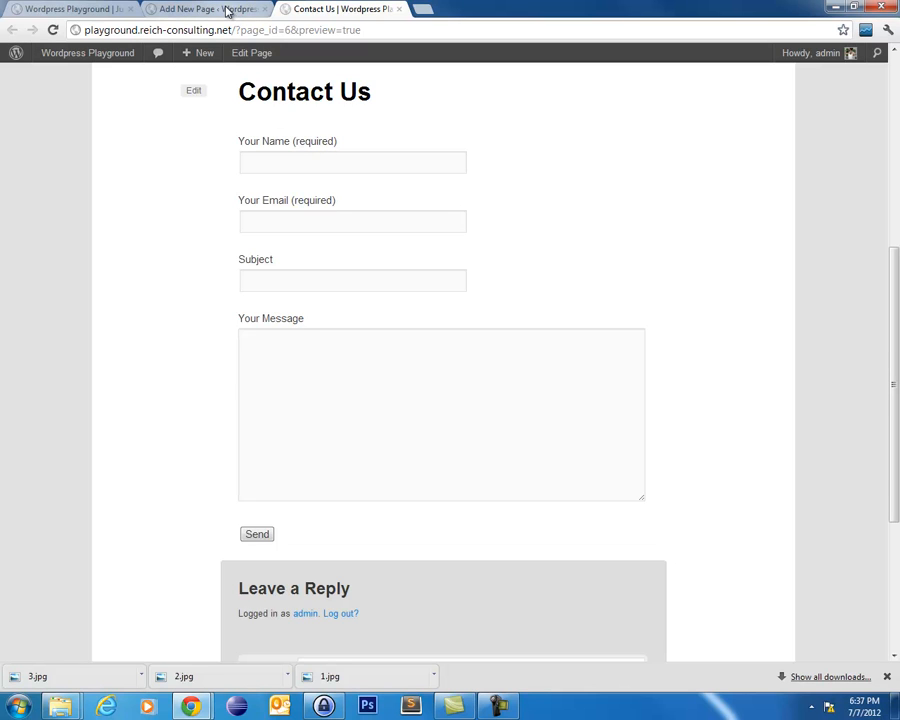
pyautogui.click(398, 9)
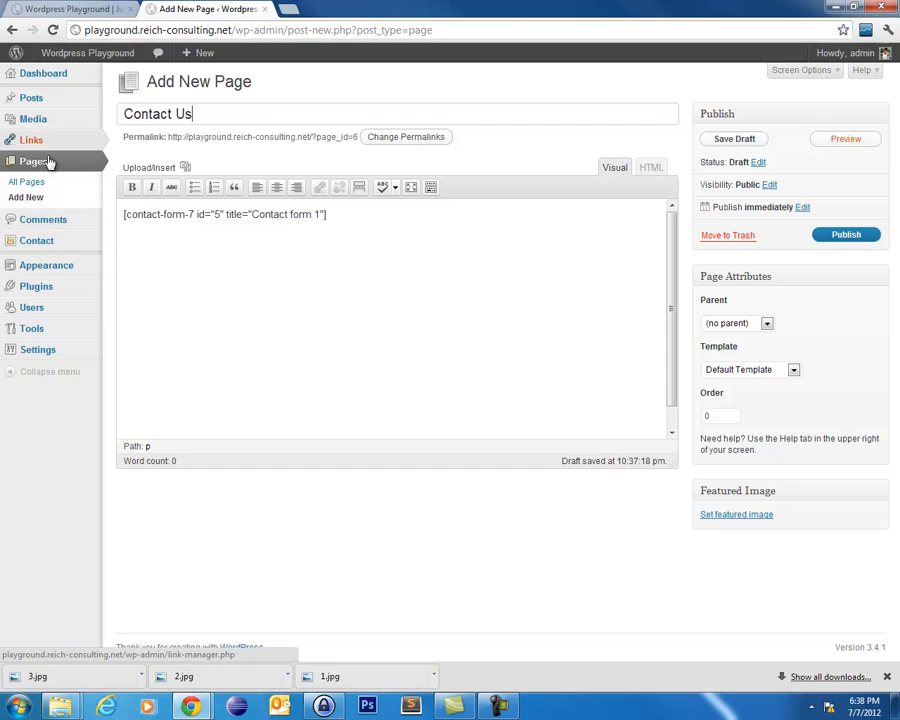
# Reopen Contact form 1 for editing and review its mail settings, including the recipient address
pyautogui.click(36, 244)
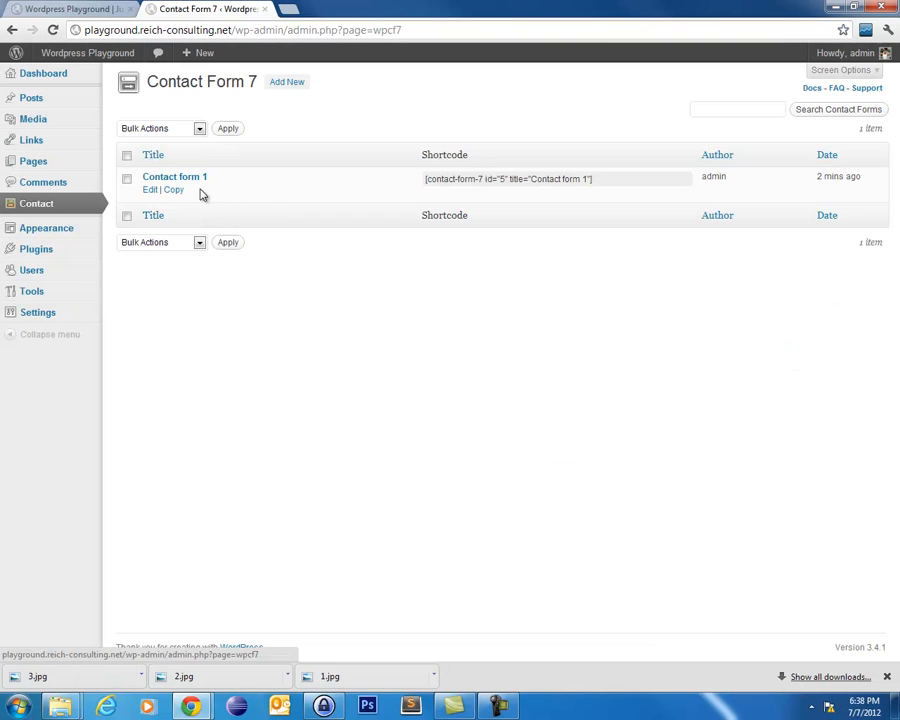
pyautogui.click(150, 194)
pyautogui.scroll(-3, 234, 386)
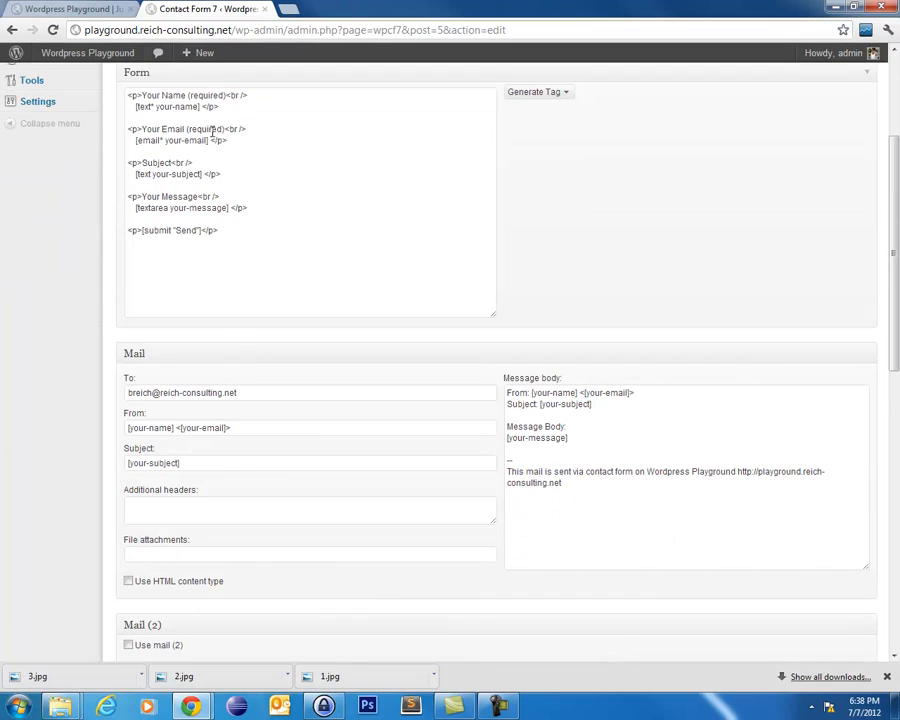
pyautogui.click(269, 397)
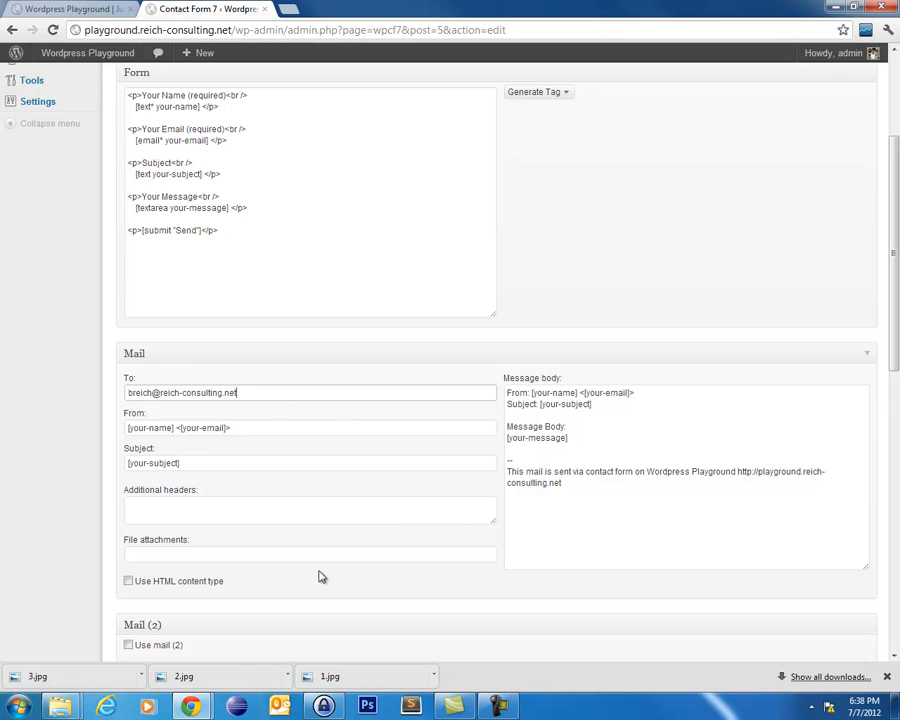
pyautogui.scroll(-1, 321, 578)
pyautogui.scroll(4, 325, 542)
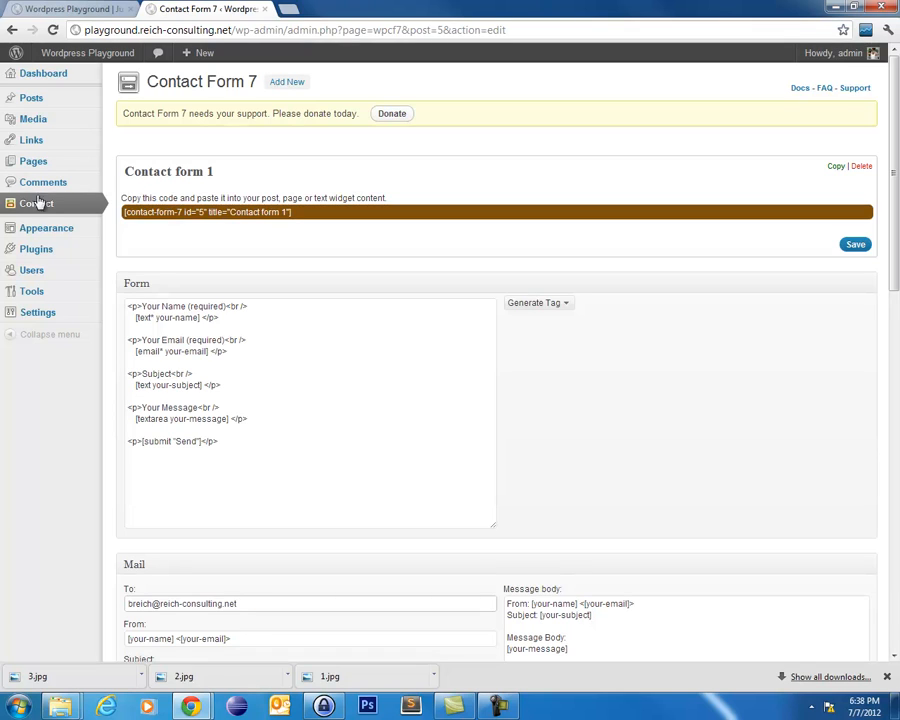
# Choose nivo-slider.zip from the 2012-07-07 blog folder under Dropbox's Reich Consulting as the new plugin's upload file
pyautogui.moveTo(36, 252)
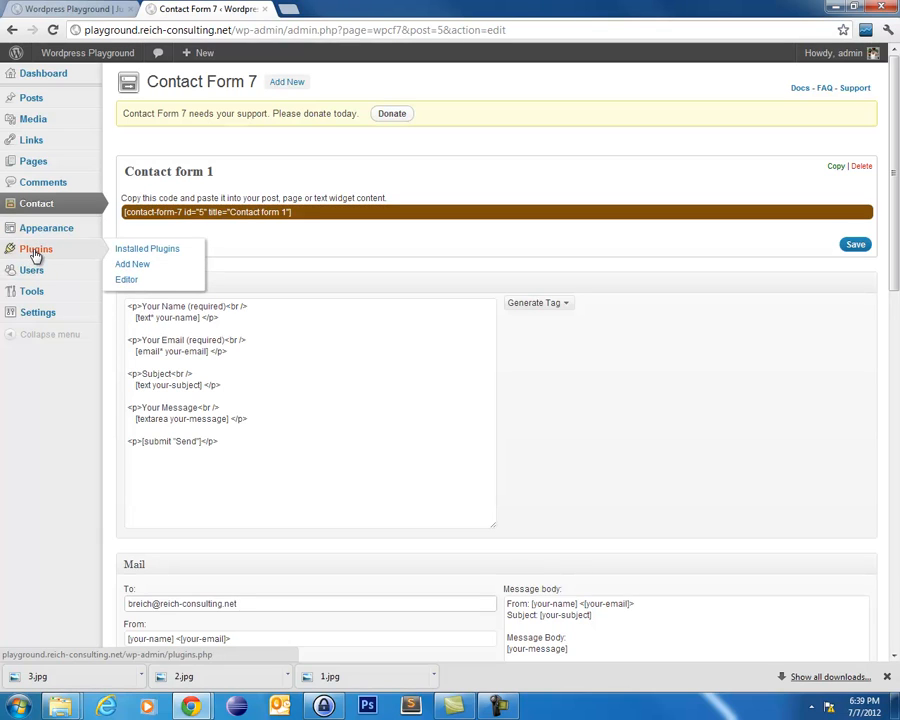
pyautogui.click(138, 267)
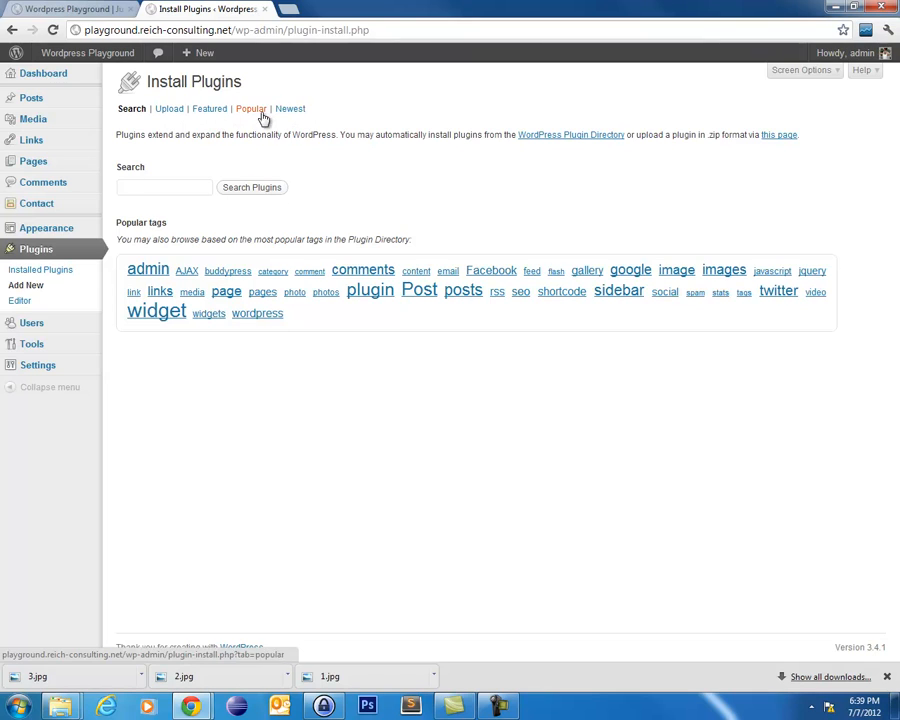
pyautogui.click(171, 112)
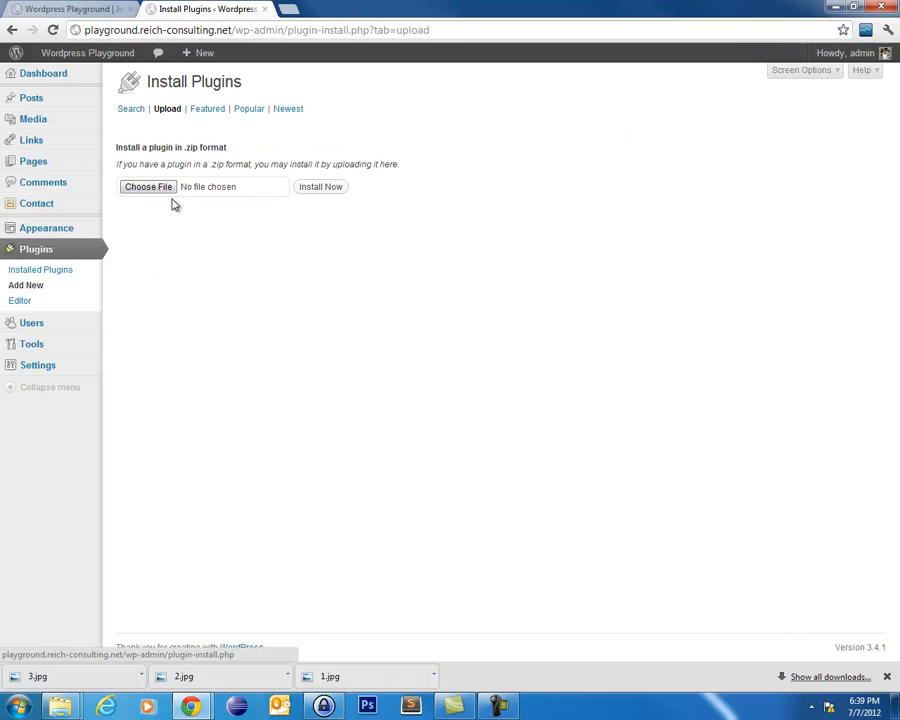
pyautogui.click(149, 190)
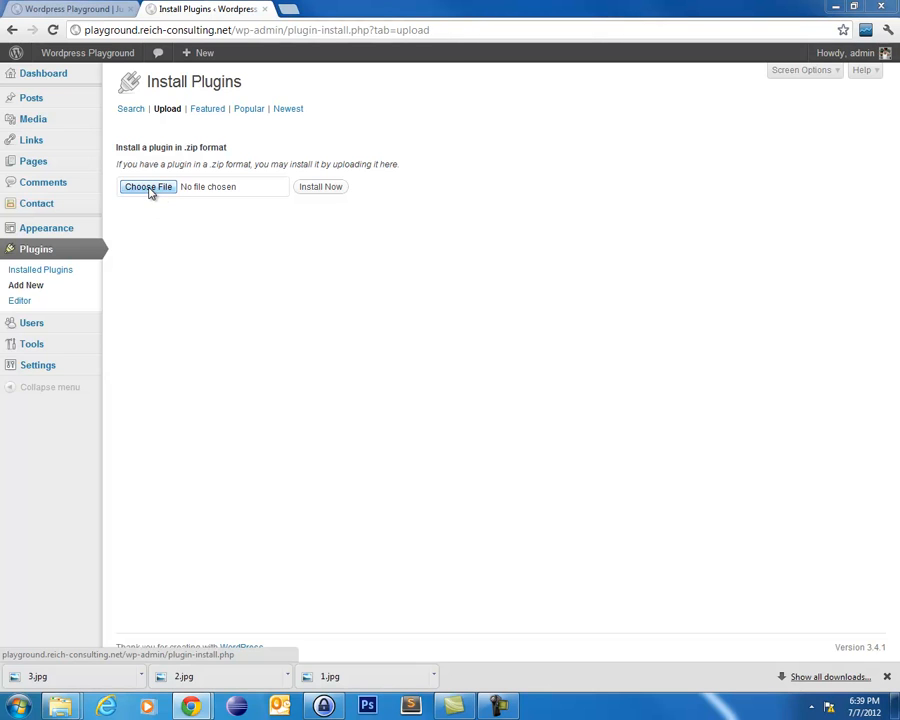
pyautogui.click(30, 77)
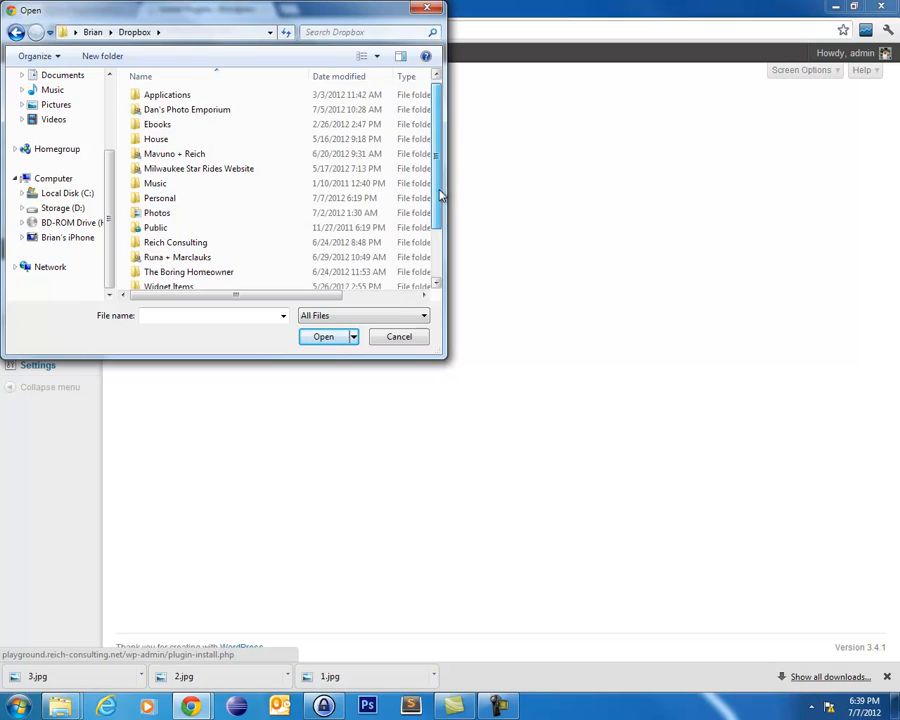
pyautogui.moveTo(440, 195); pyautogui.dragTo(443, 255)
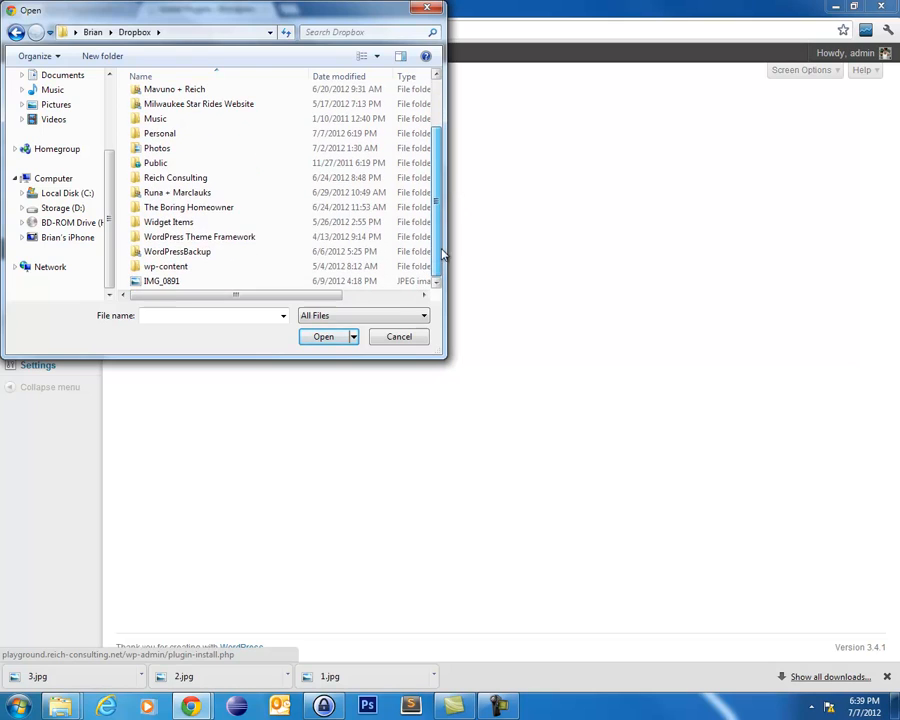
pyautogui.doubleClick(175, 179)
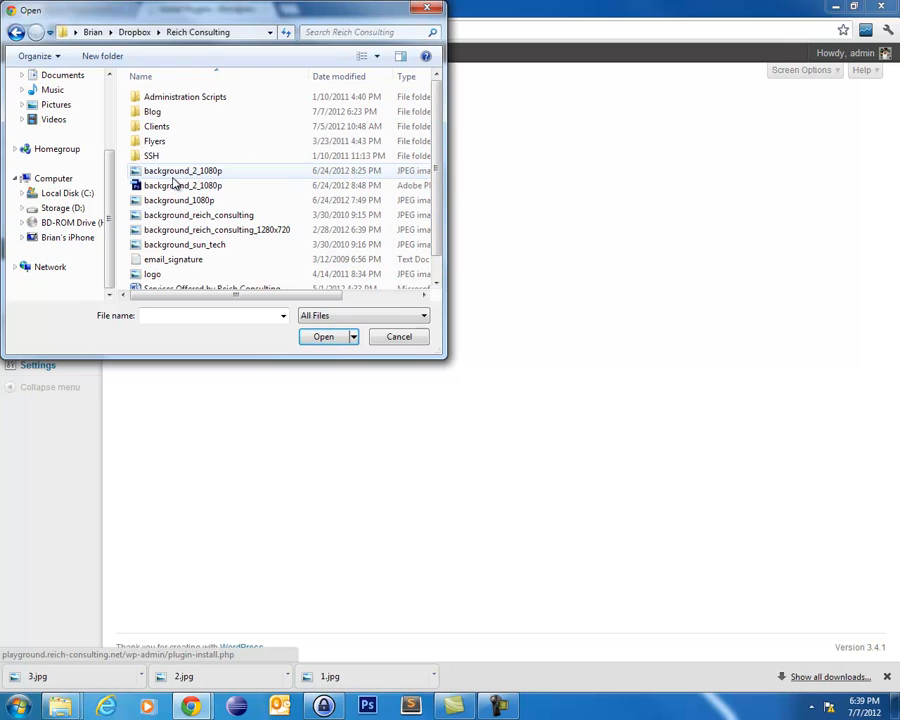
pyautogui.doubleClick(151, 115)
pyautogui.doubleClick(156, 108)
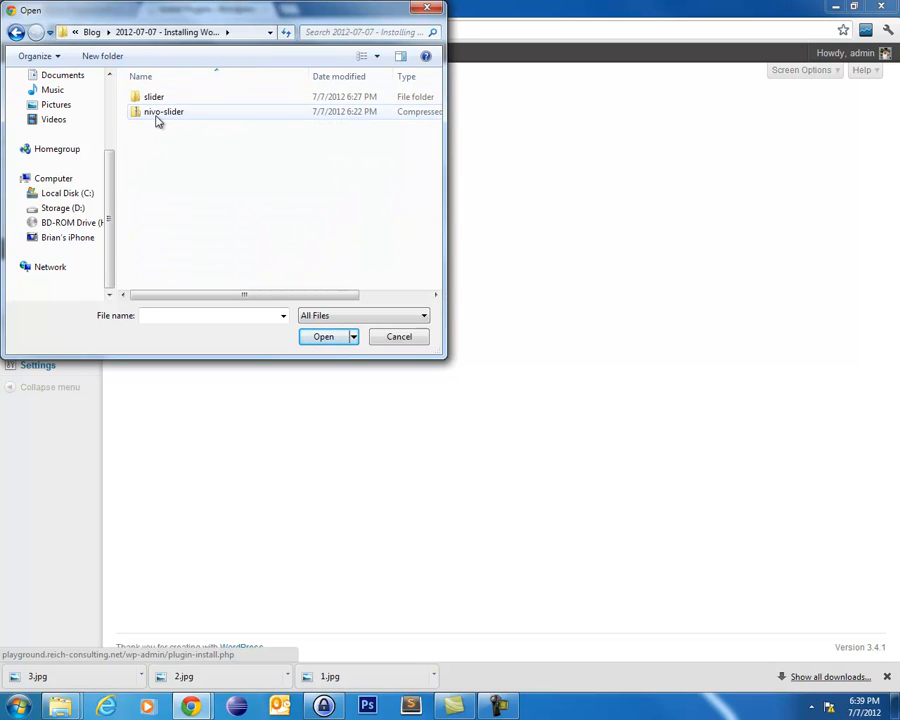
pyautogui.doubleClick(157, 116)
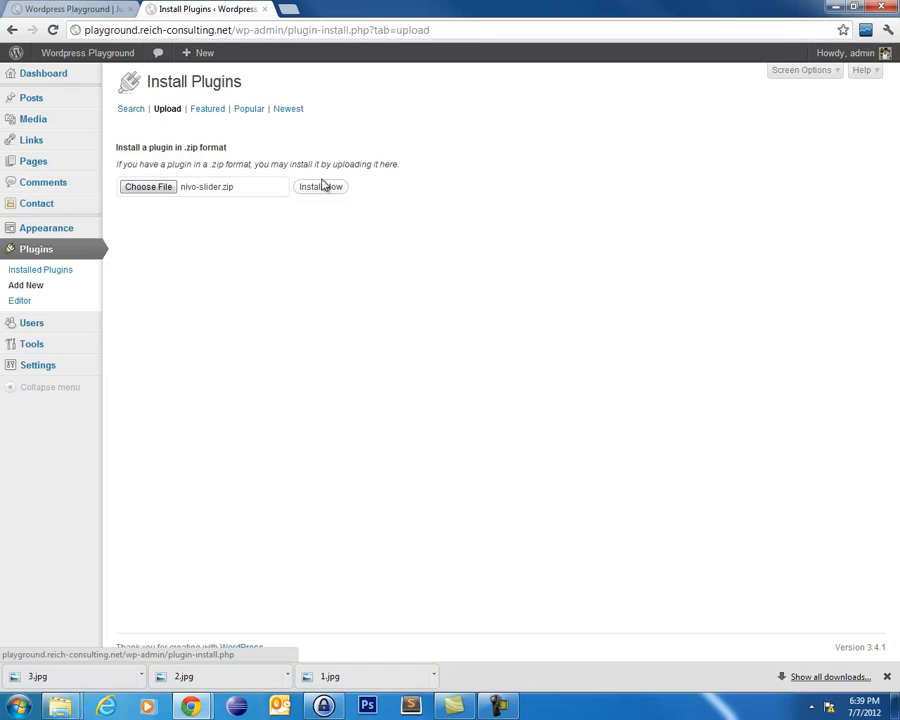
# Install the plugin from the chosen nivo-slider.zip file and activate it
pyautogui.click(319, 192)
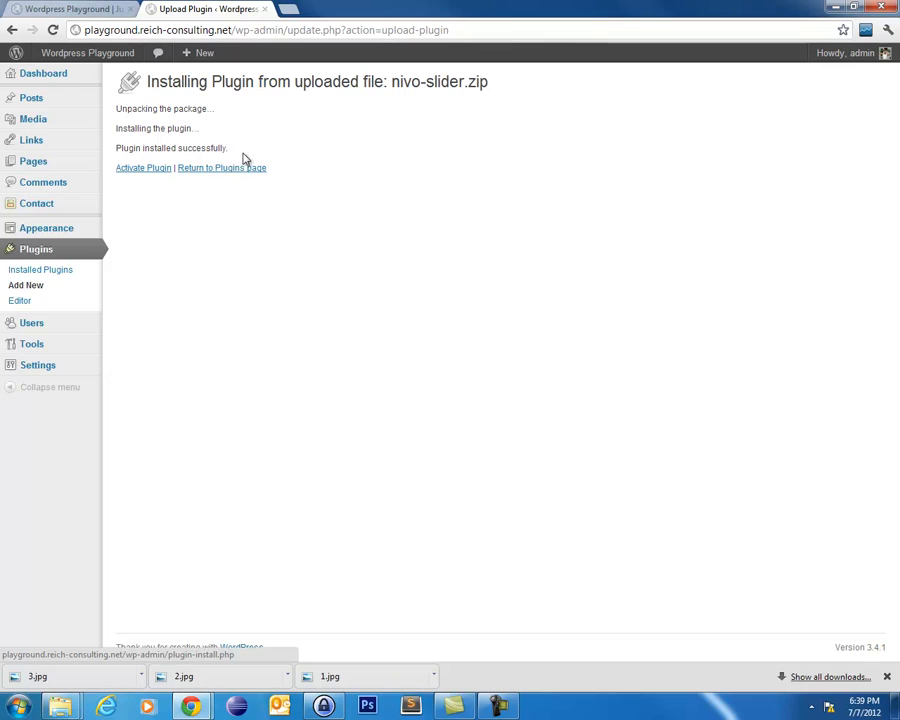
pyautogui.click(154, 172)
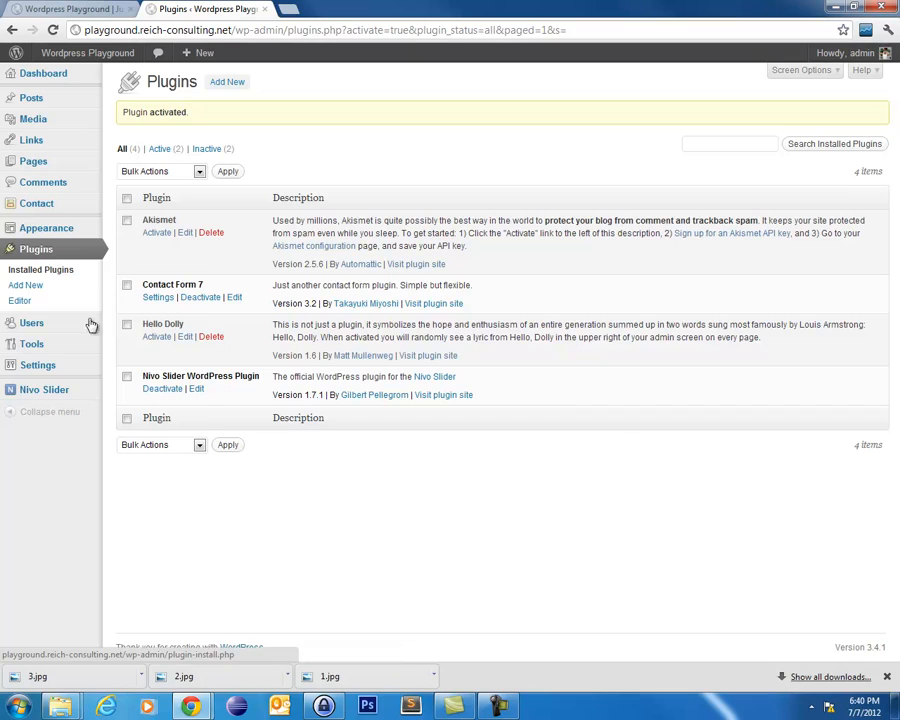
# Create a new Nivo Slider entry and upload images 1, 2 and 3 from the slider folder to it
pyautogui.moveTo(34, 397)
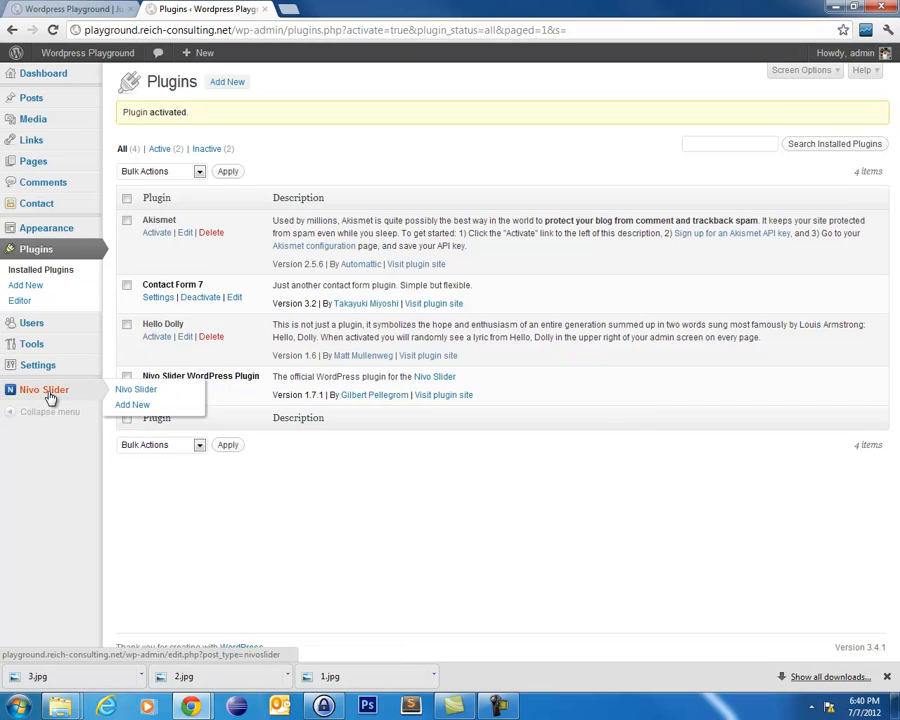
pyautogui.click(147, 409)
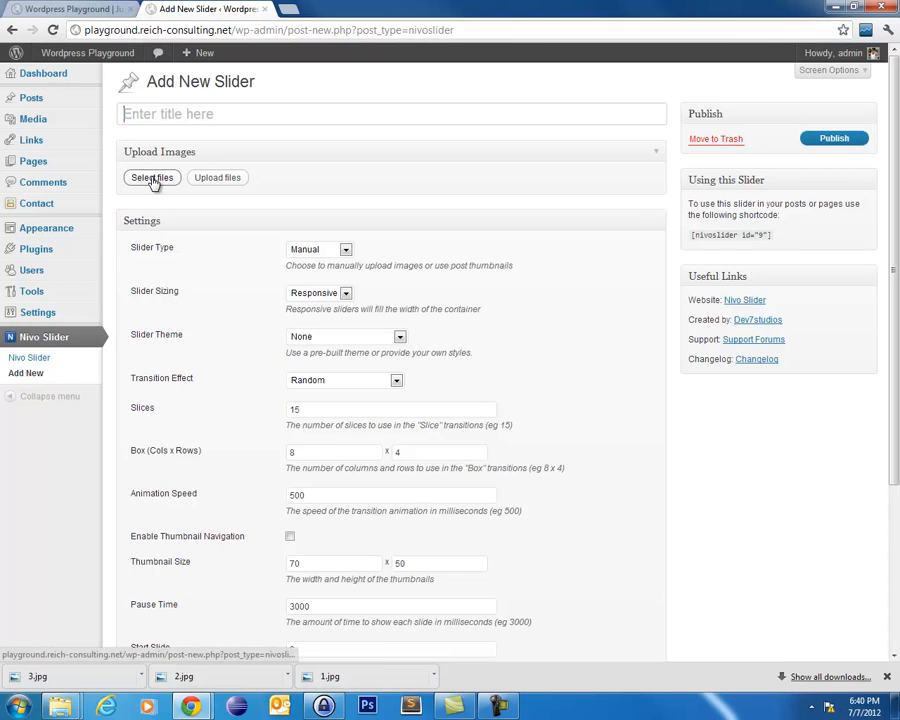
pyautogui.click(153, 180)
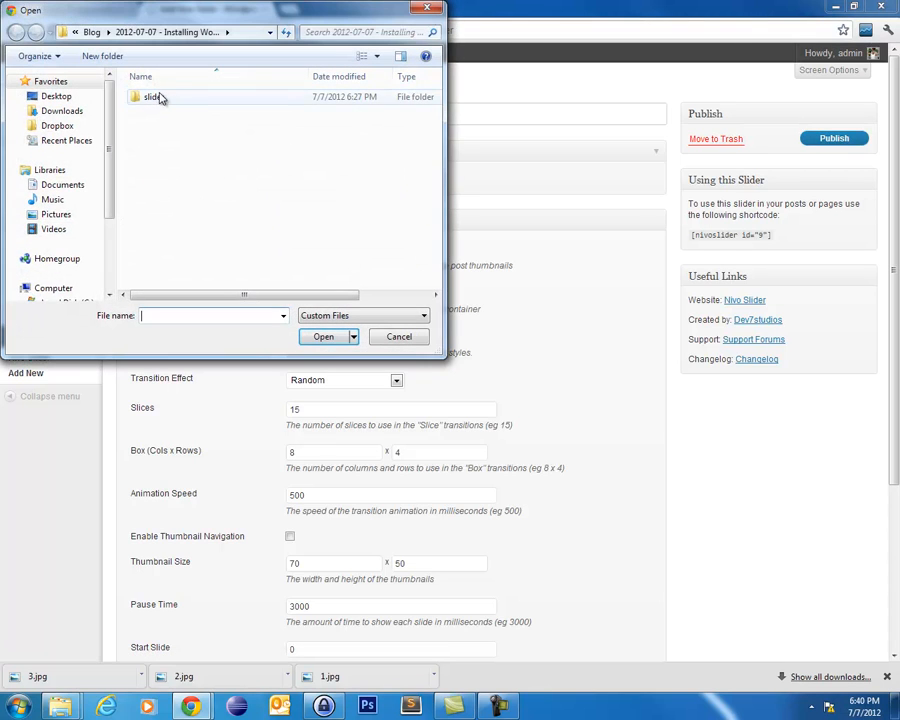
pyautogui.doubleClick(152, 97)
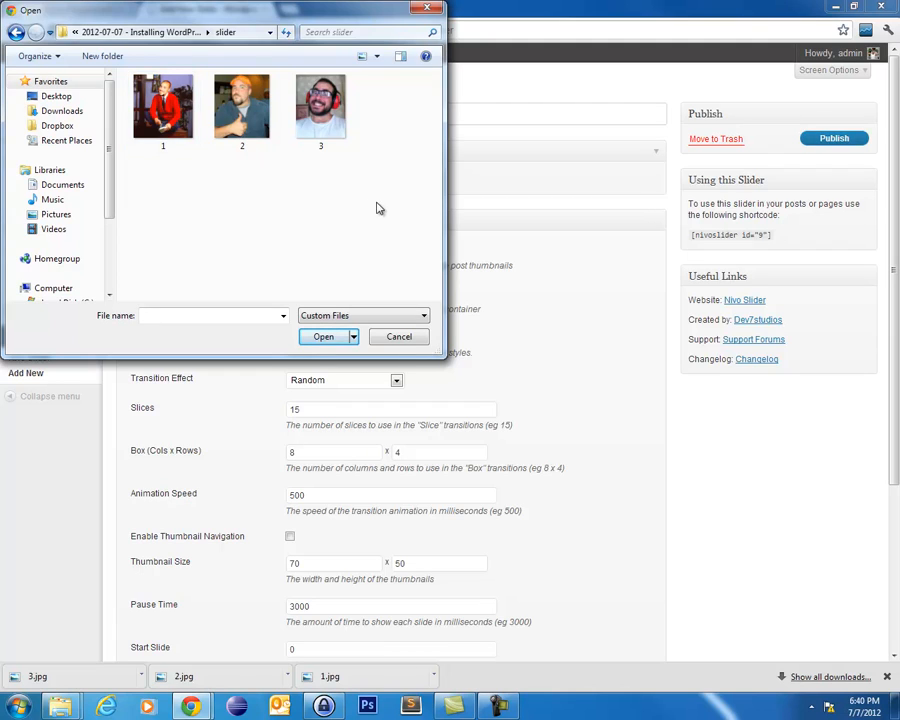
pyautogui.moveTo(388, 193); pyautogui.dragTo(118, 68)
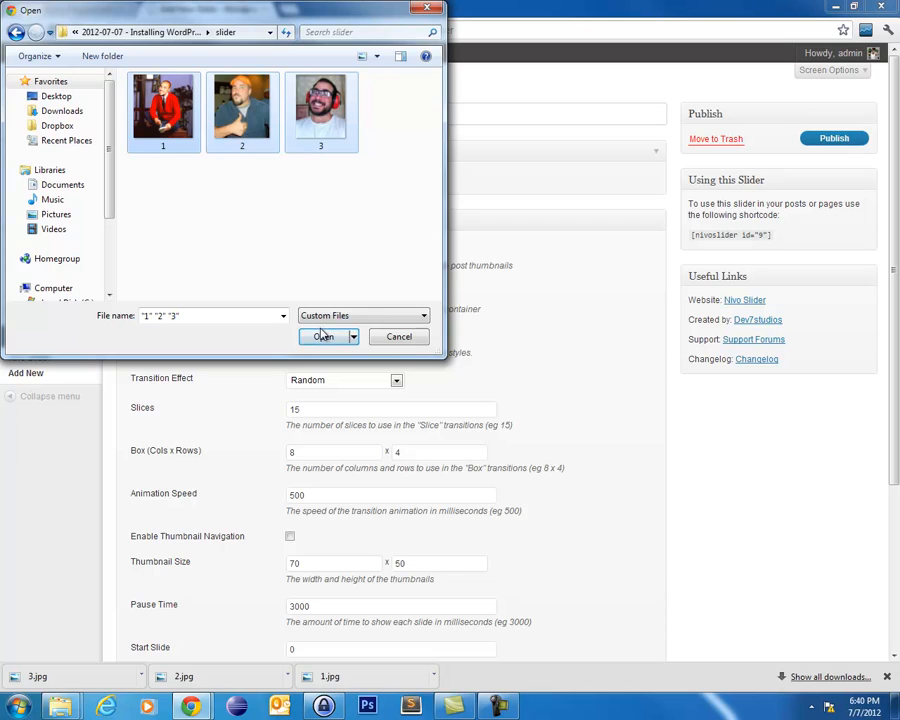
pyautogui.click(324, 337)
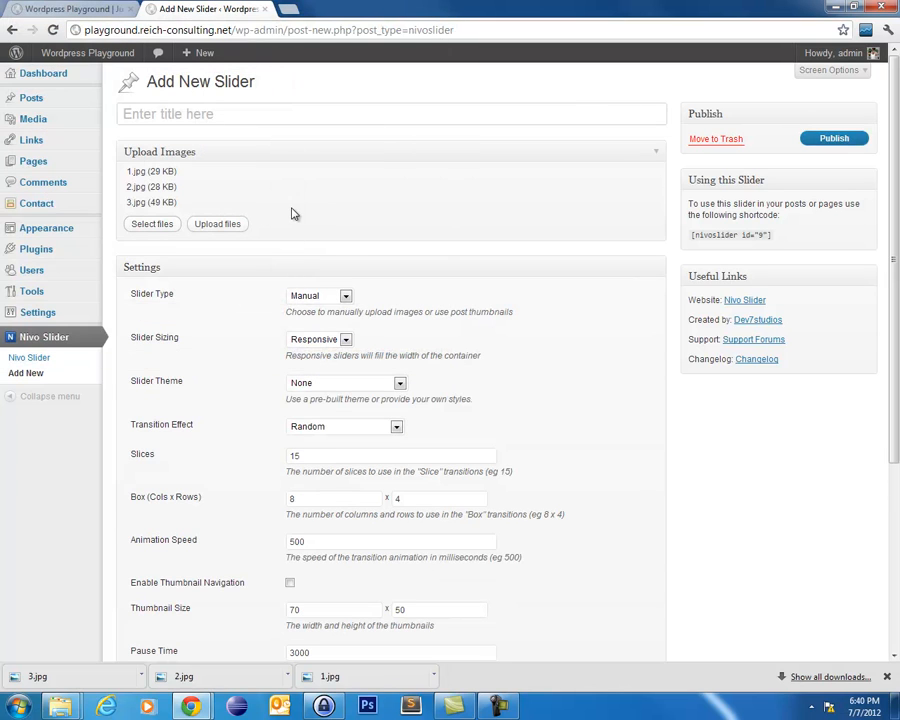
pyautogui.click(224, 227)
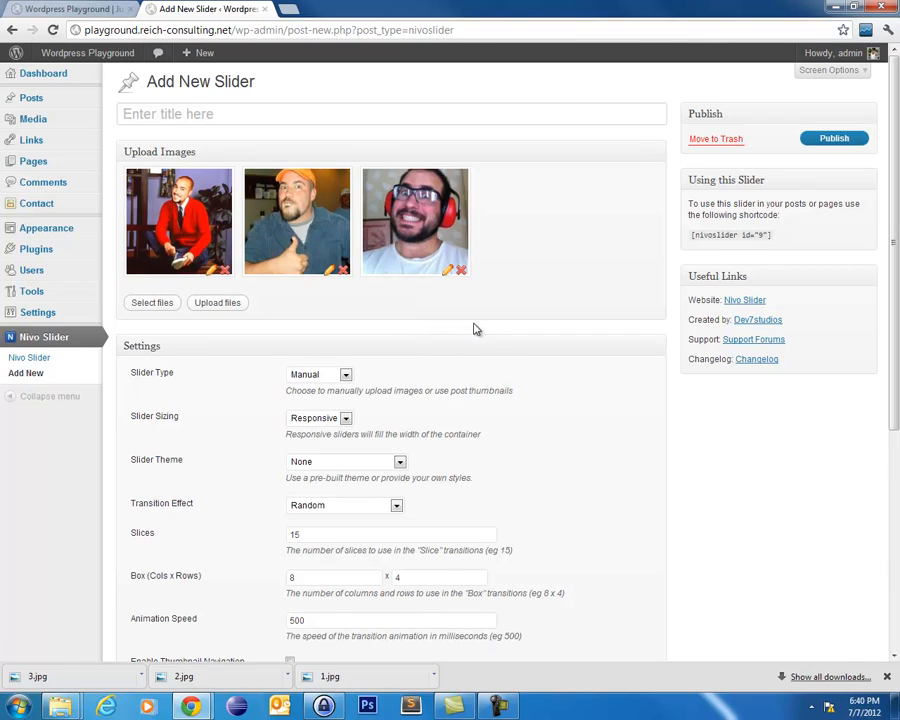
# Review the new slider's settings, copy its [nivoslider id="9"] shortcode, and publish the slider
pyautogui.scroll(-3, 703, 440)
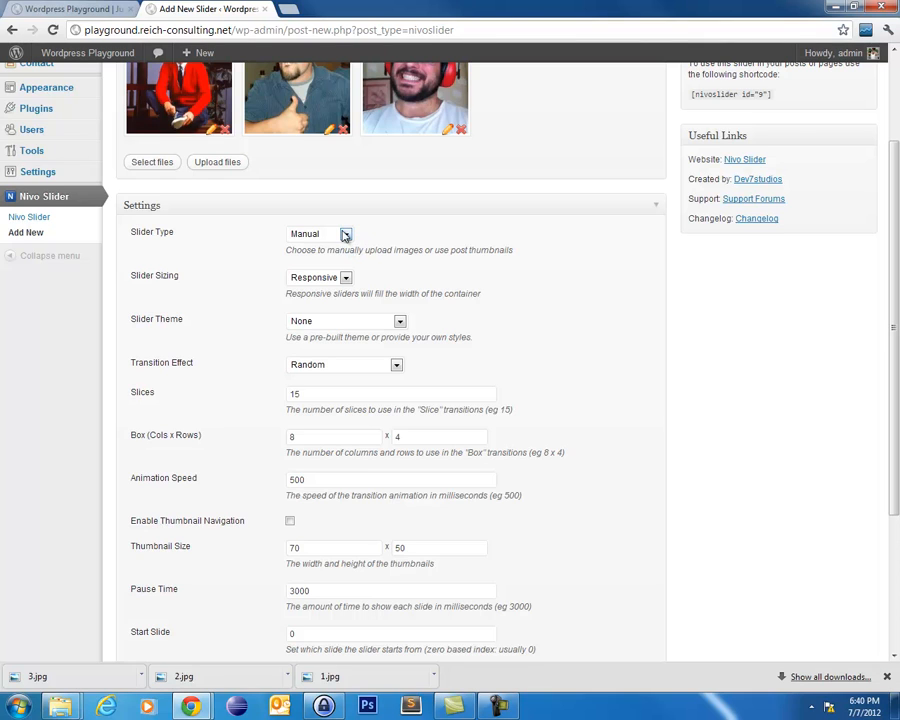
pyautogui.scroll(-3, 410, 406)
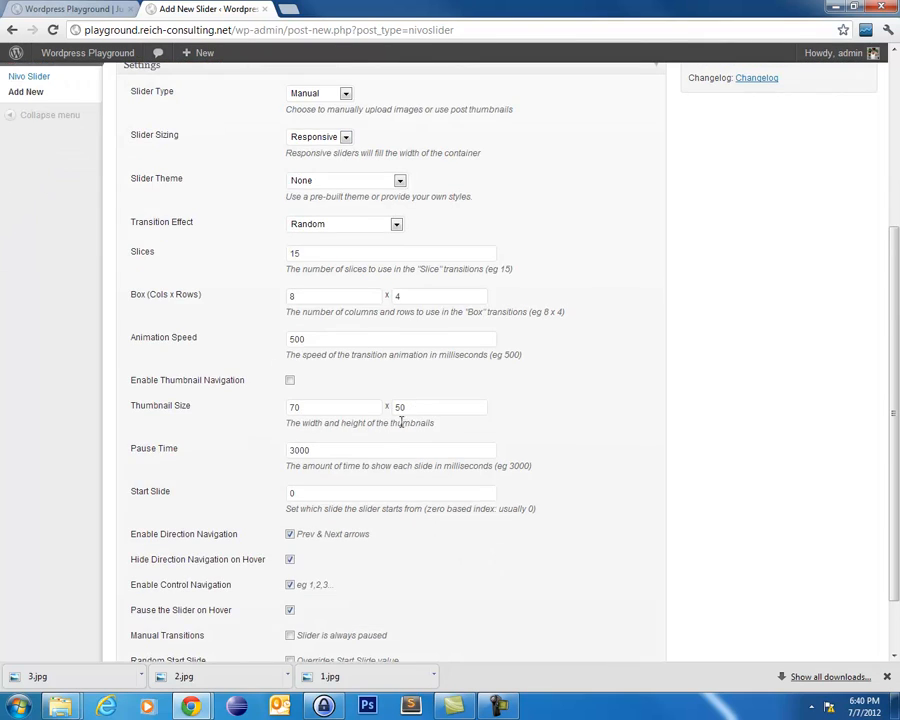
pyautogui.scroll(6, 370, 475)
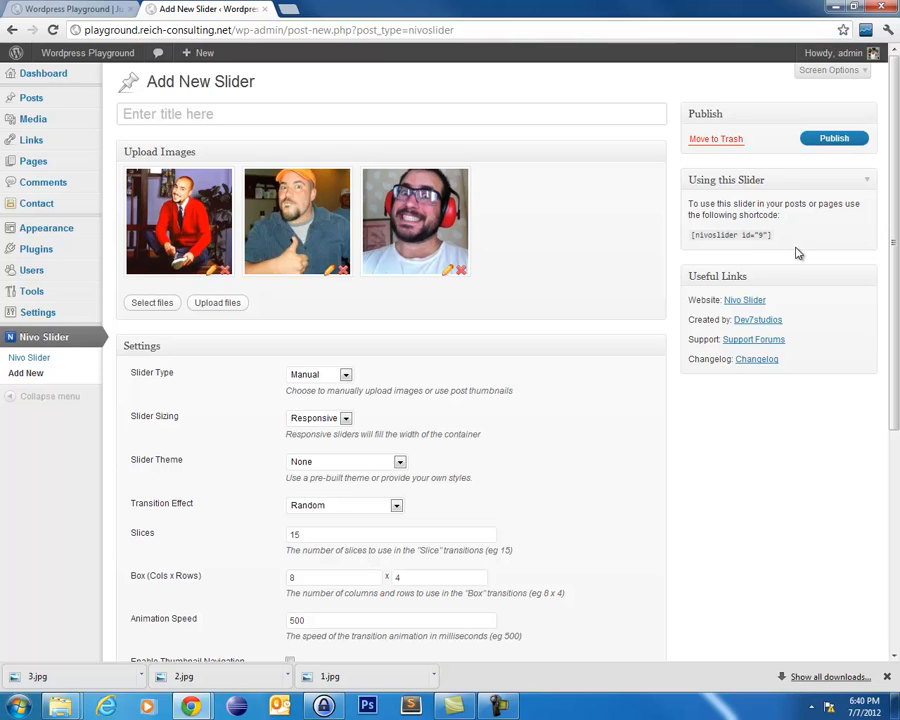
pyautogui.moveTo(794, 235); pyautogui.dragTo(692, 237)
pyautogui.rightClick(701, 236)
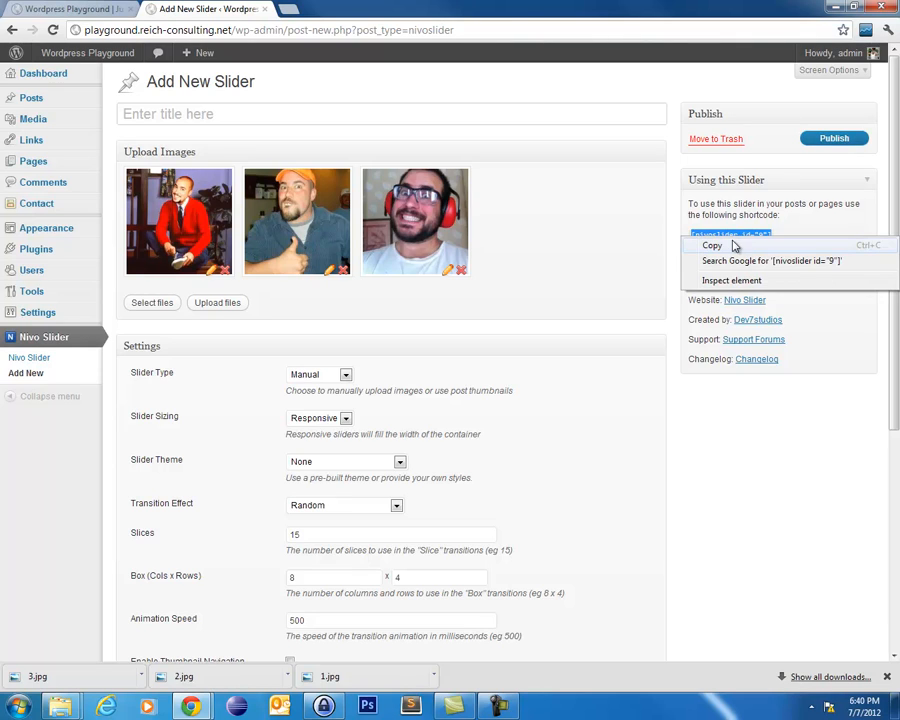
pyautogui.click(735, 249)
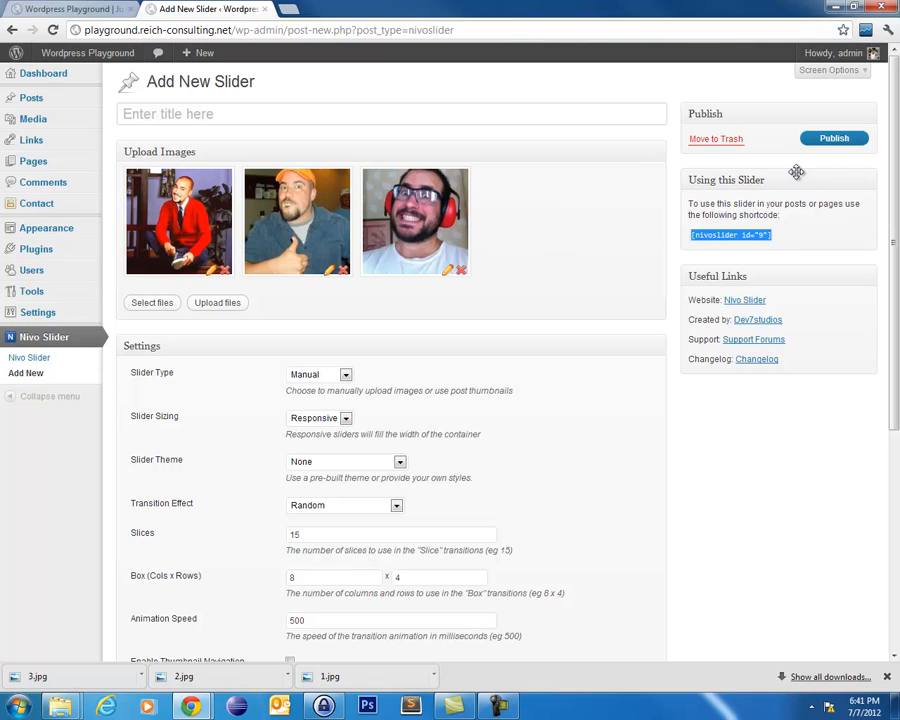
pyautogui.click(834, 141)
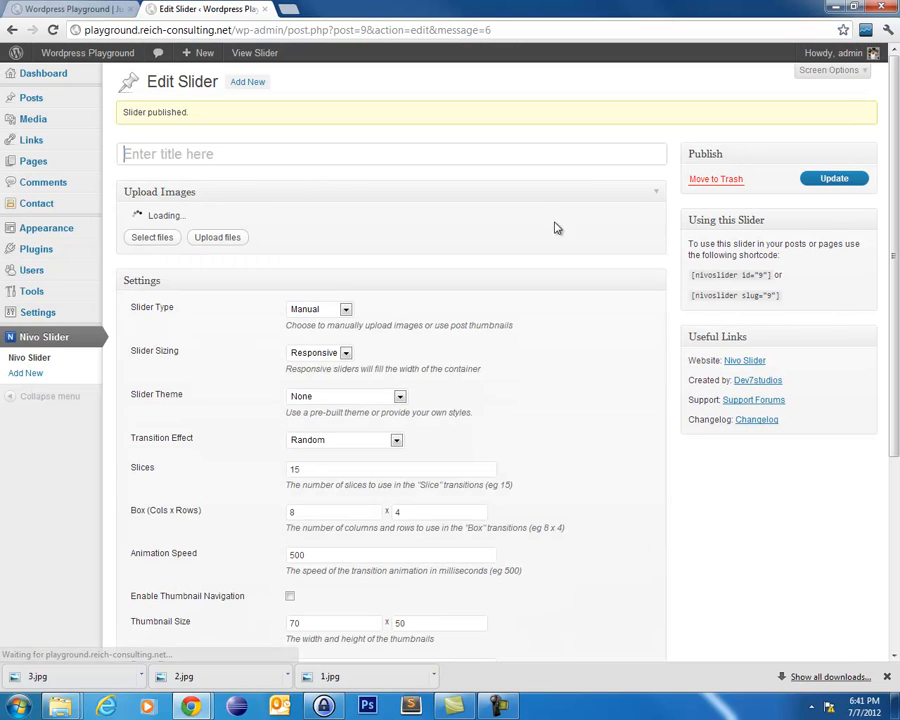
# Create a new page titled "Ugly Pictures of Me" and paste the [nivoslider id="9"] shortcode into its body
pyautogui.moveTo(40, 170)
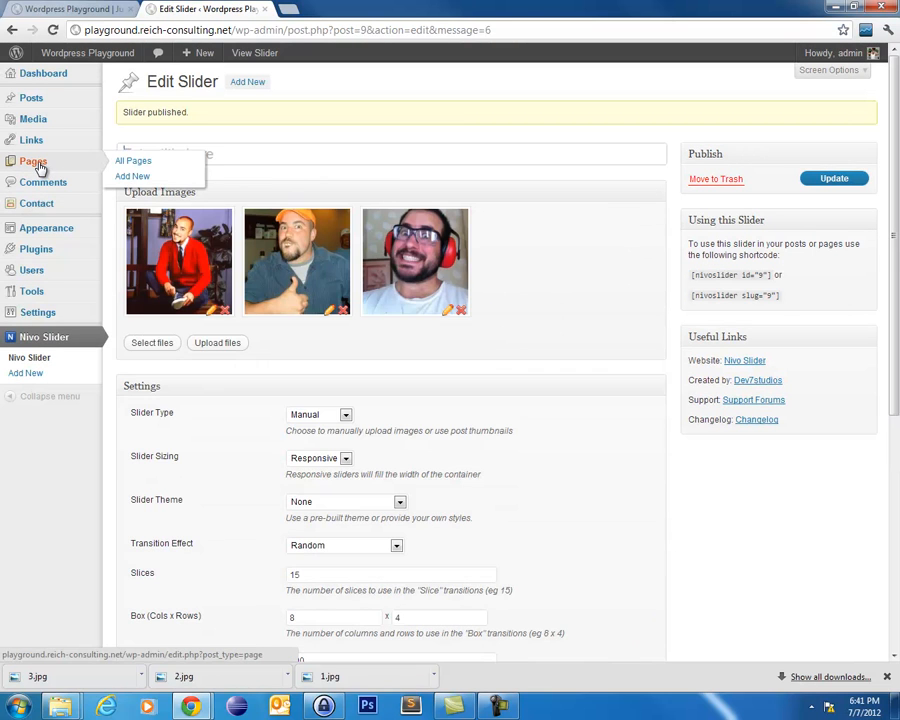
pyautogui.click(136, 183)
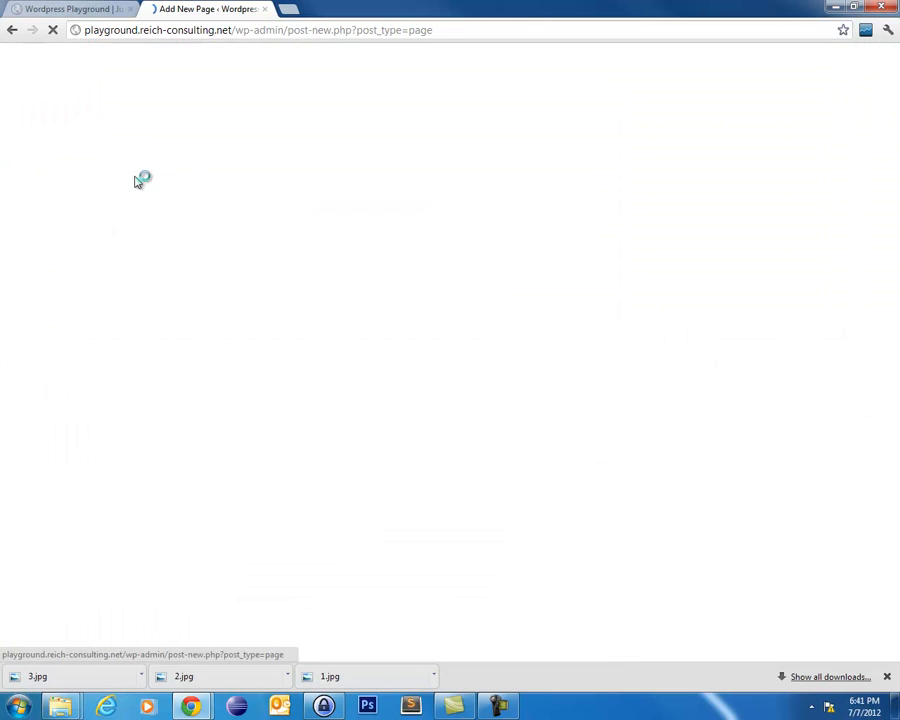
pyautogui.click(193, 117)
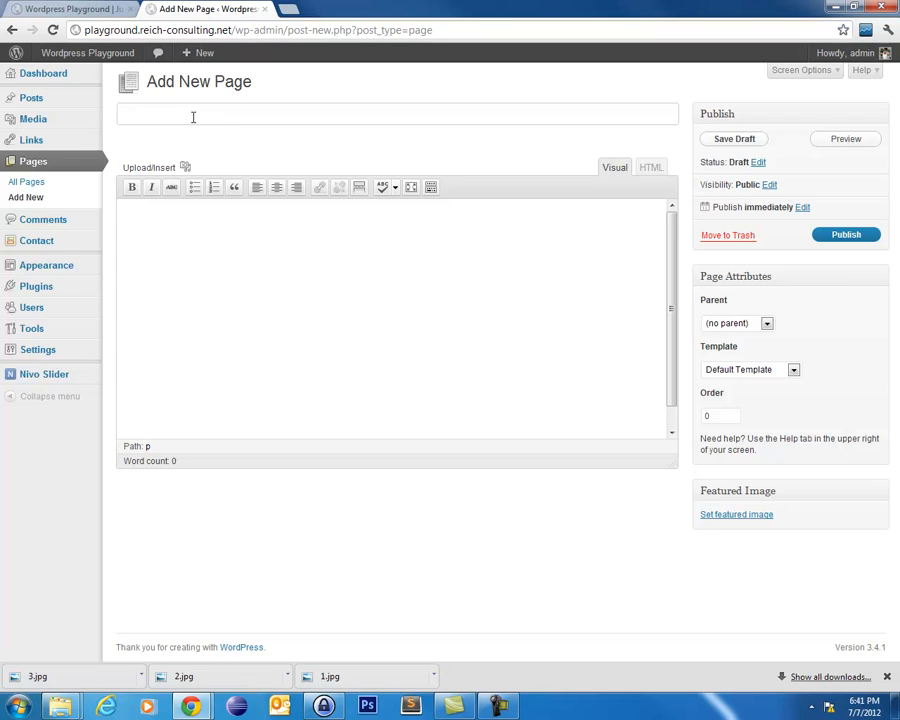
pyautogui.write('Ugly Pictures of Me')
pyautogui.click(232, 216)
pyautogui.hotkey('ctrl', 'v')
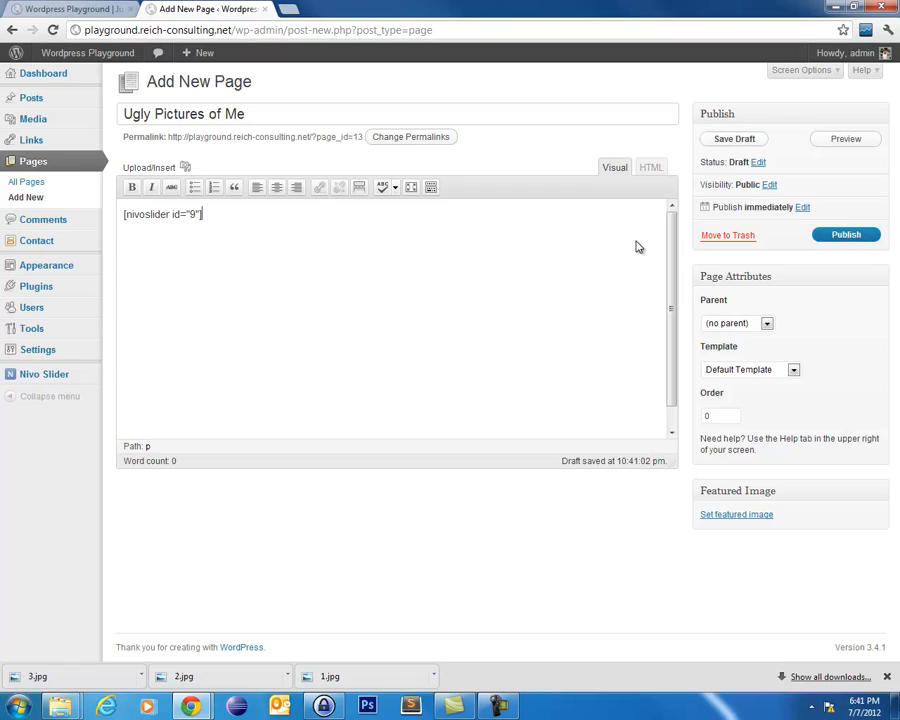
# Preview the Ugly Pictures of Me page, examine the rendered image slider, and close the preview
pyautogui.click(864, 141)
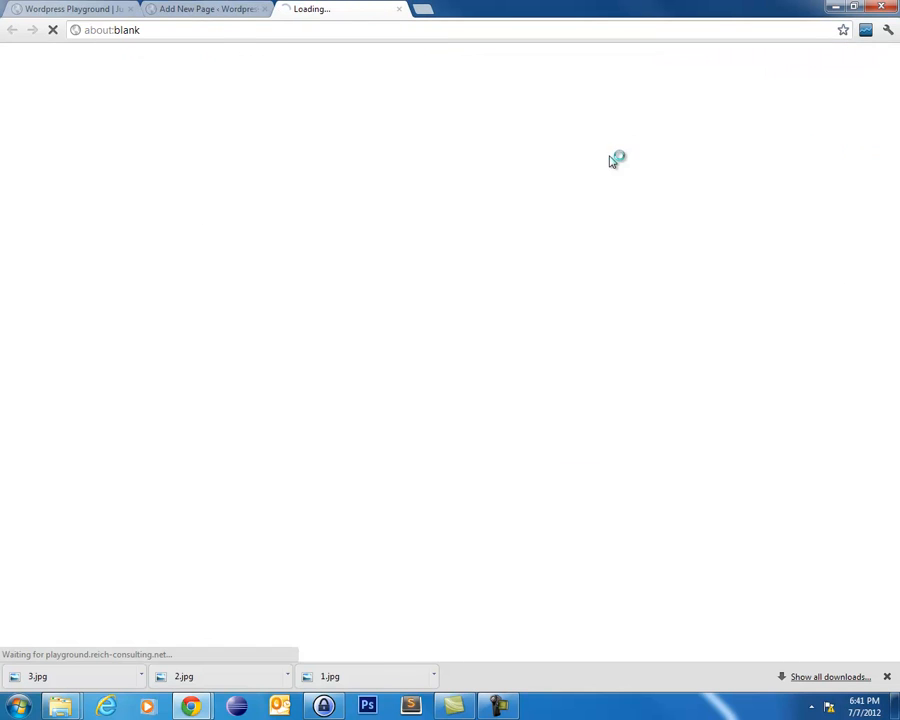
pyautogui.scroll(-3, 514, 315)
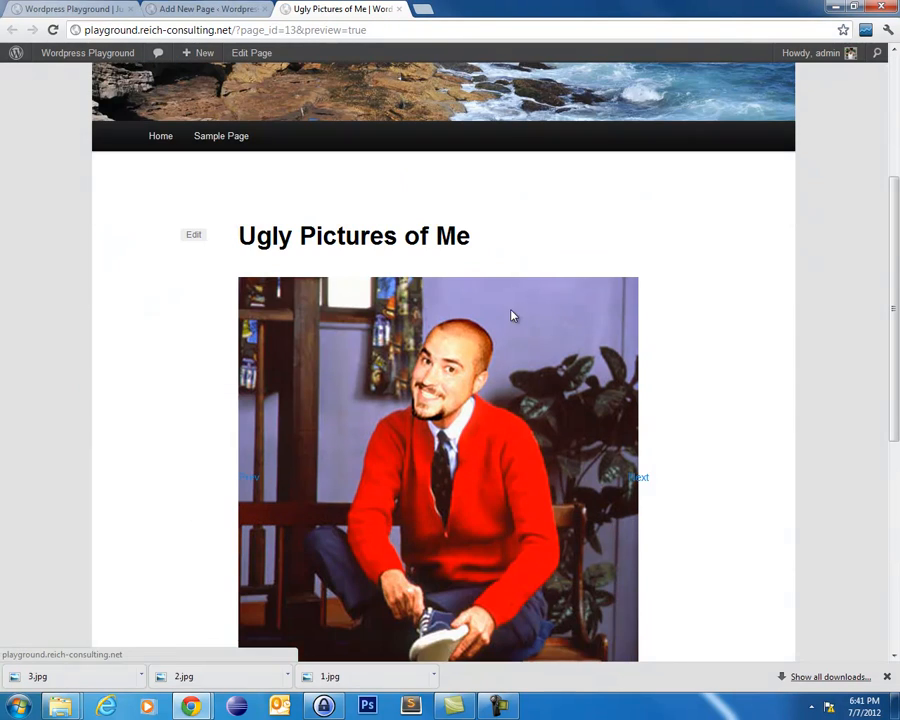
pyautogui.scroll(-1, 745, 382)
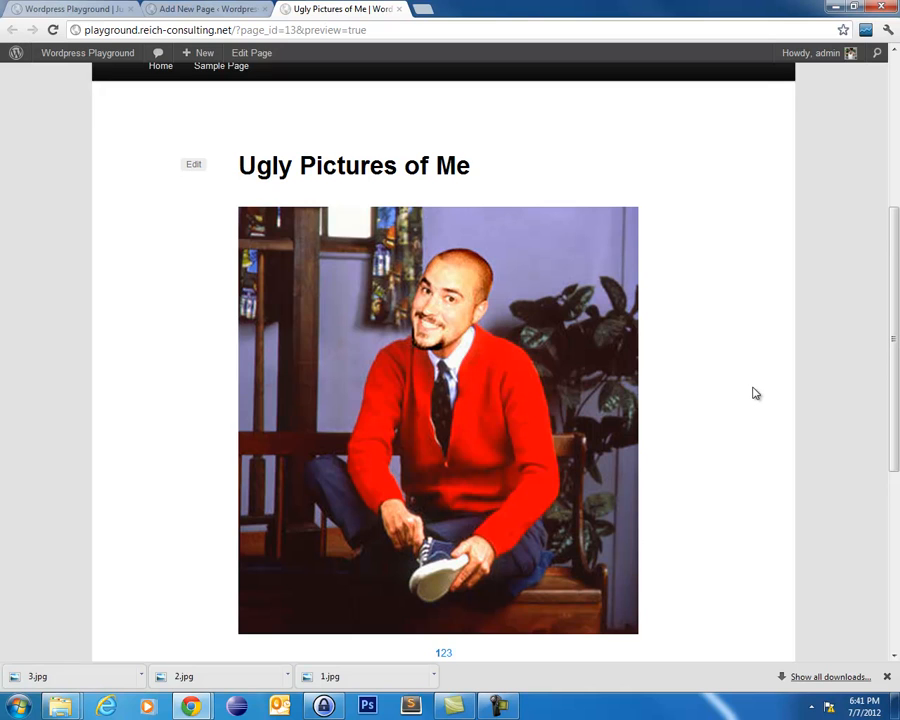
pyautogui.scroll(-1, 756, 393)
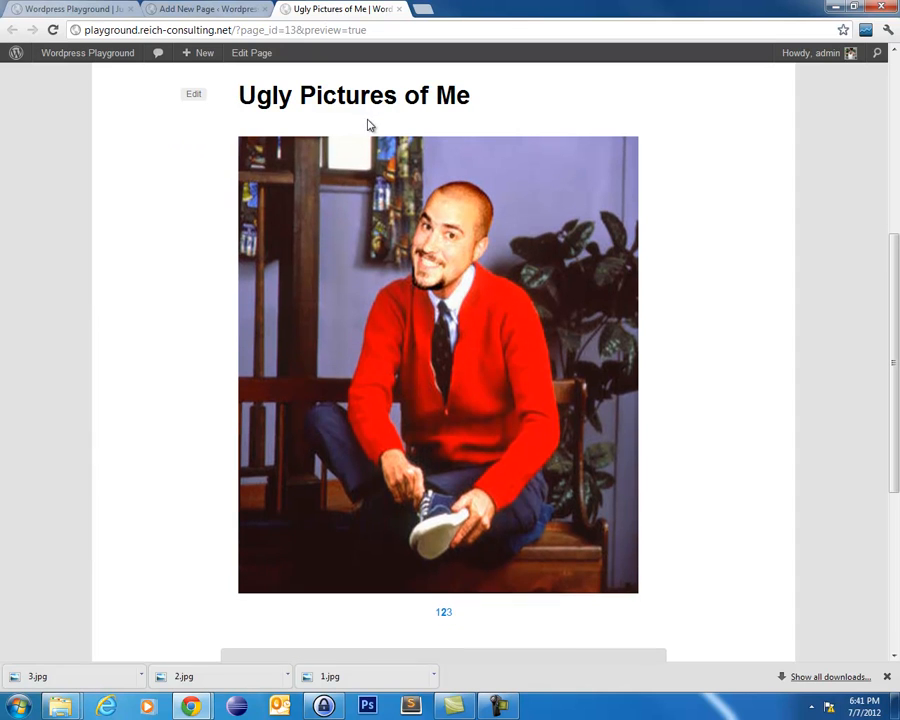
pyautogui.click(399, 9)
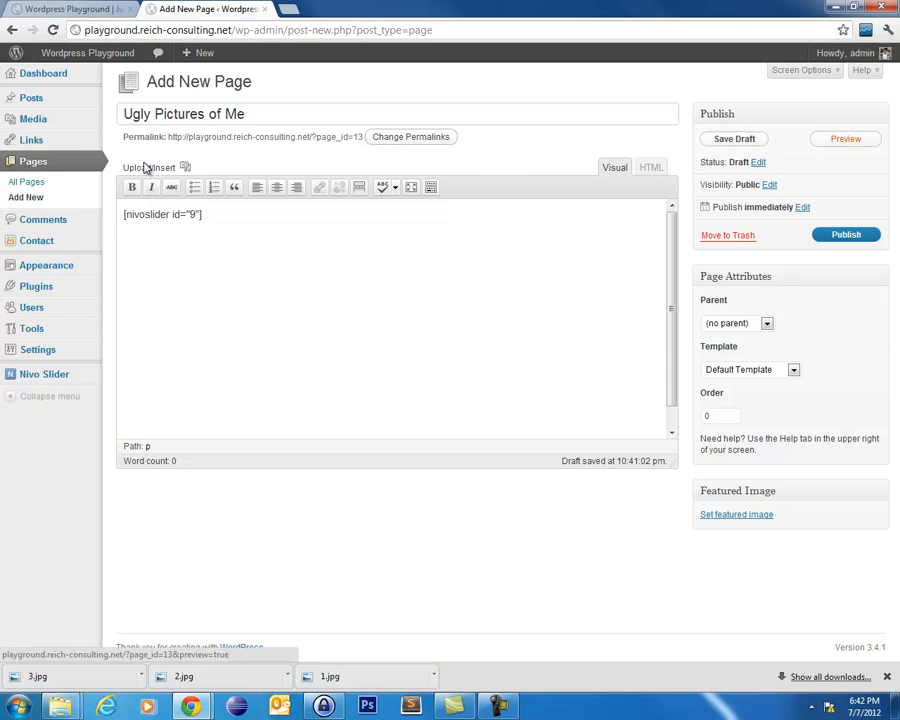
# Go to the page for adding new plugins and read its note on installing from the Plugin Directory or a .zip upload
pyautogui.moveTo(33, 295)
pyautogui.click(135, 302)
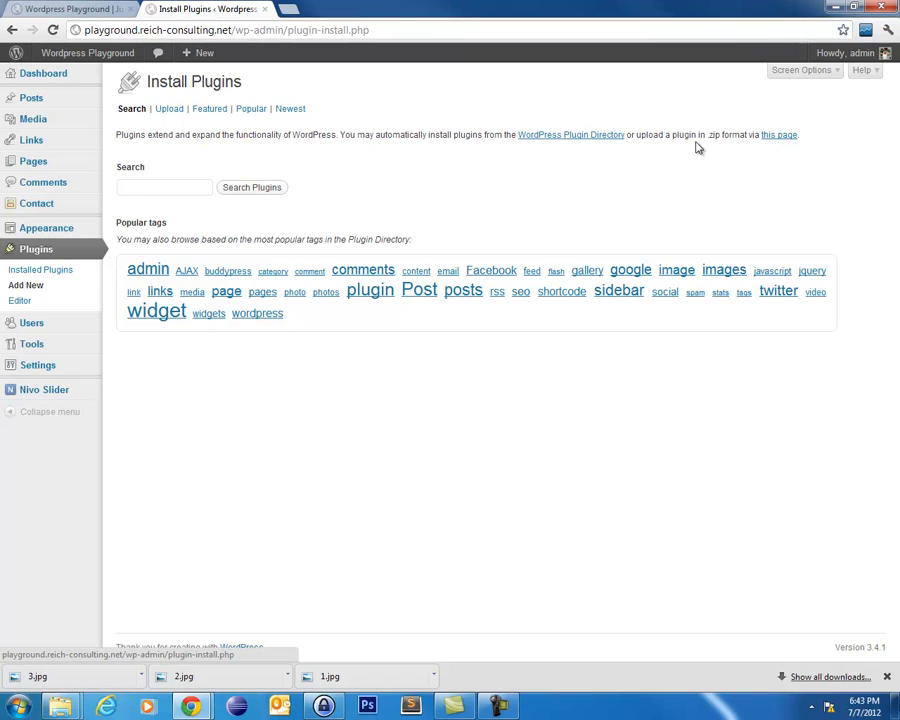
pyautogui.moveTo(800, 135); pyautogui.dragTo(830, 128)
pyautogui.click(465, 134)
pyautogui.click(832, 136)
pyautogui.moveTo(420, 135); pyautogui.dragTo(808, 135)
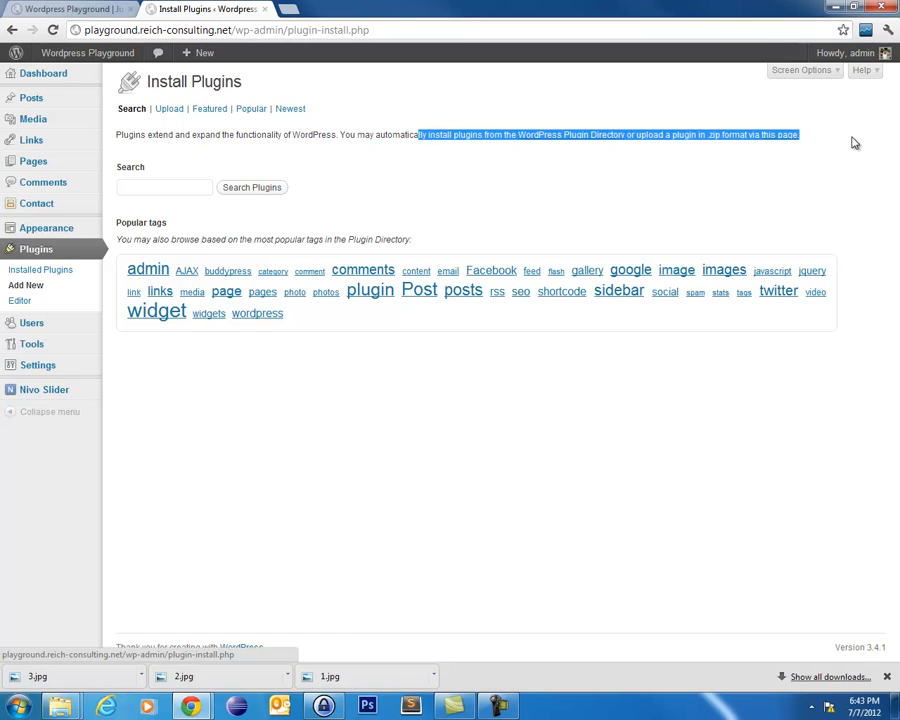
pyautogui.click(344, 134)
pyautogui.moveTo(344, 134); pyautogui.dragTo(796, 130)
pyautogui.click(808, 147)
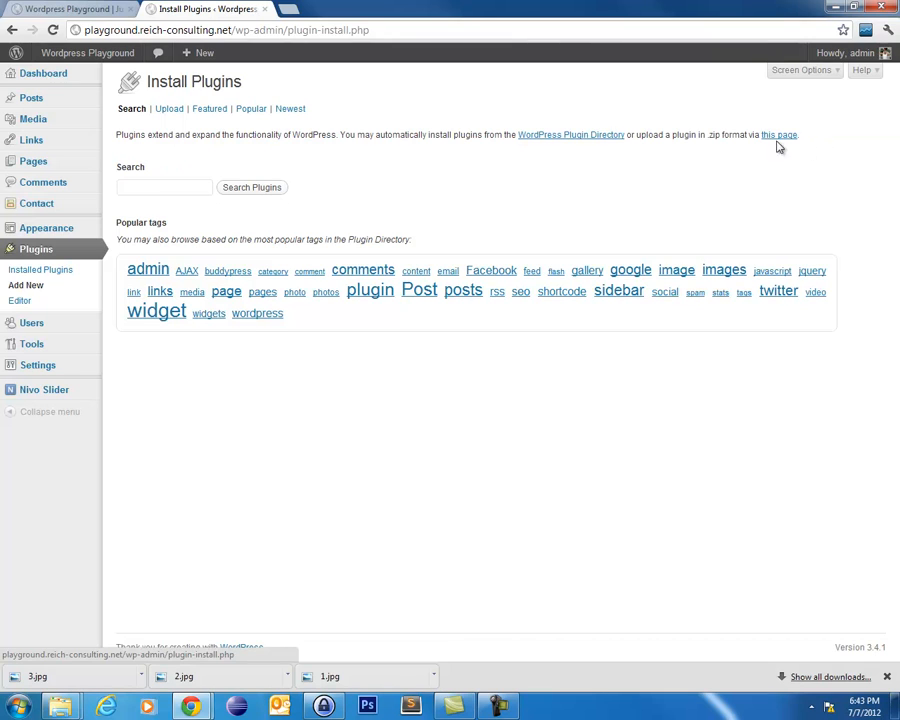